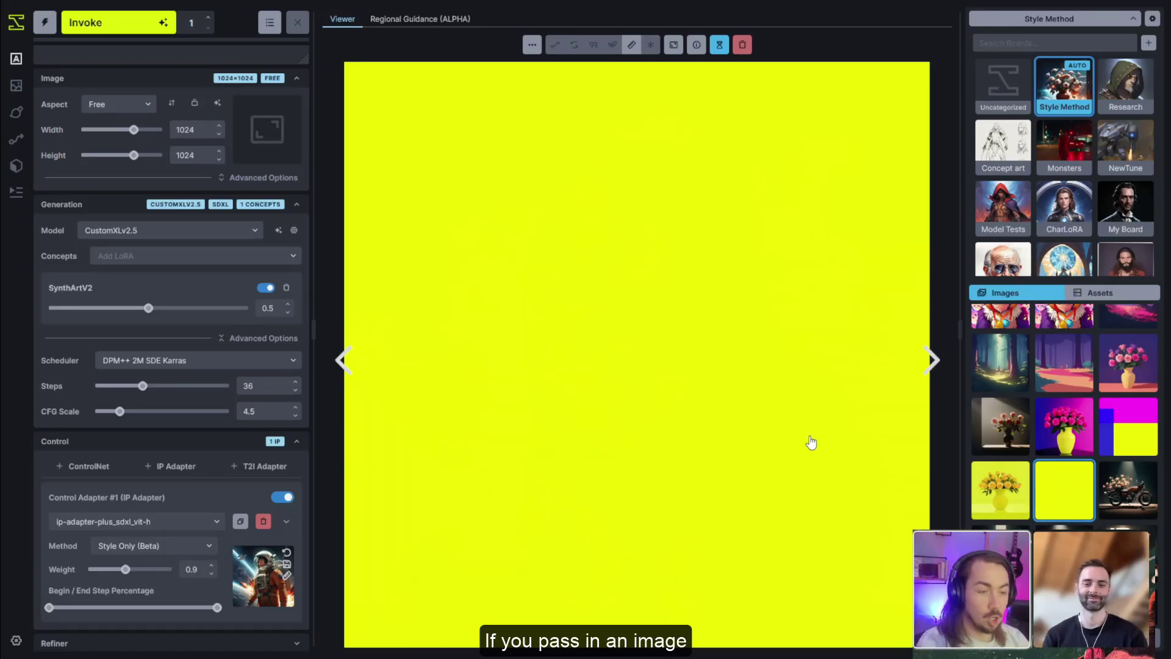
Show the plain yellow vase-of-flowers image from the gallery in the viewer
click(1009, 492)
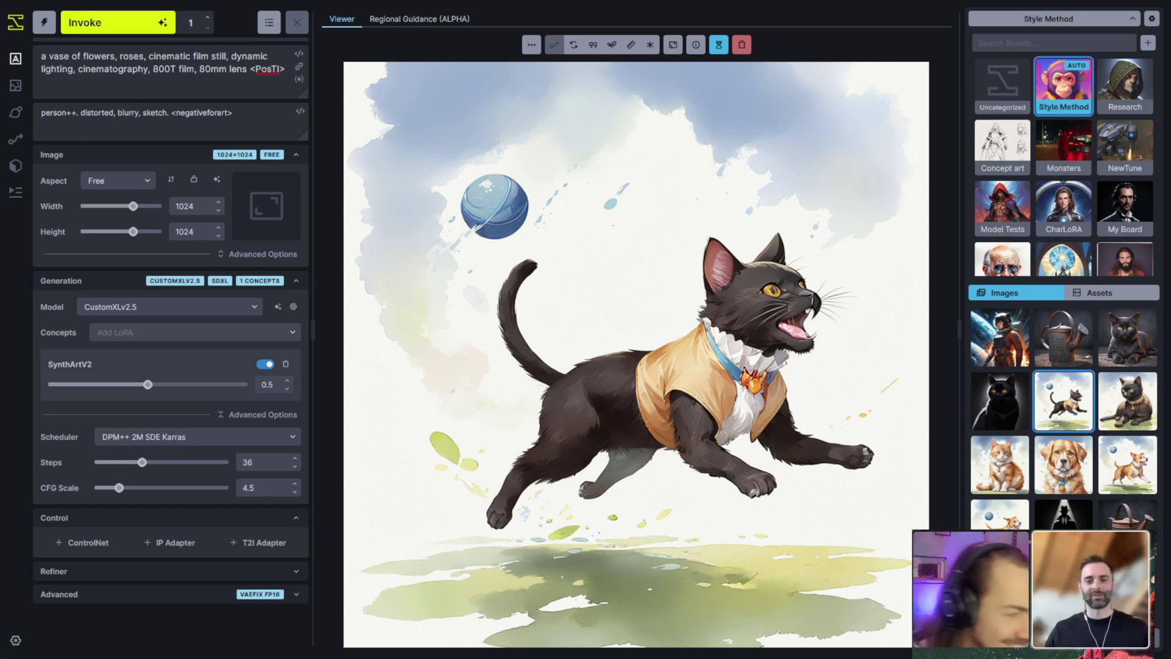
Add an IP Adapter using ip-adapter-plus_sdxl_vit-h with Full method, and show the watercolour dog image
click(173, 542)
scroll(183, 488, down, 2)
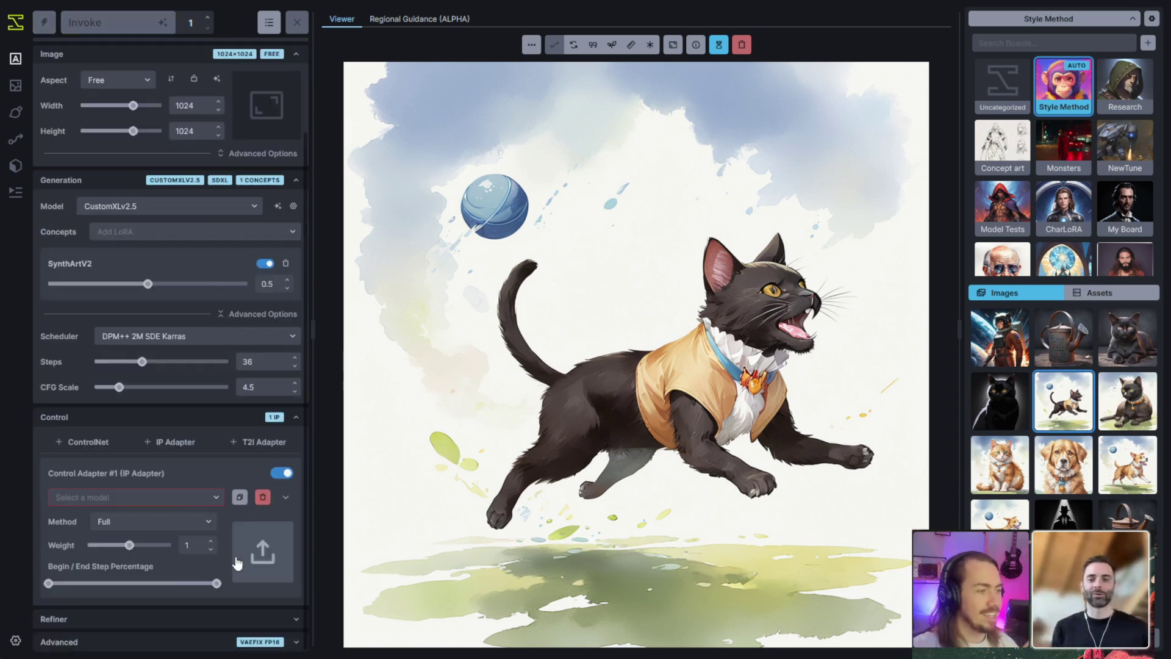
click(177, 497)
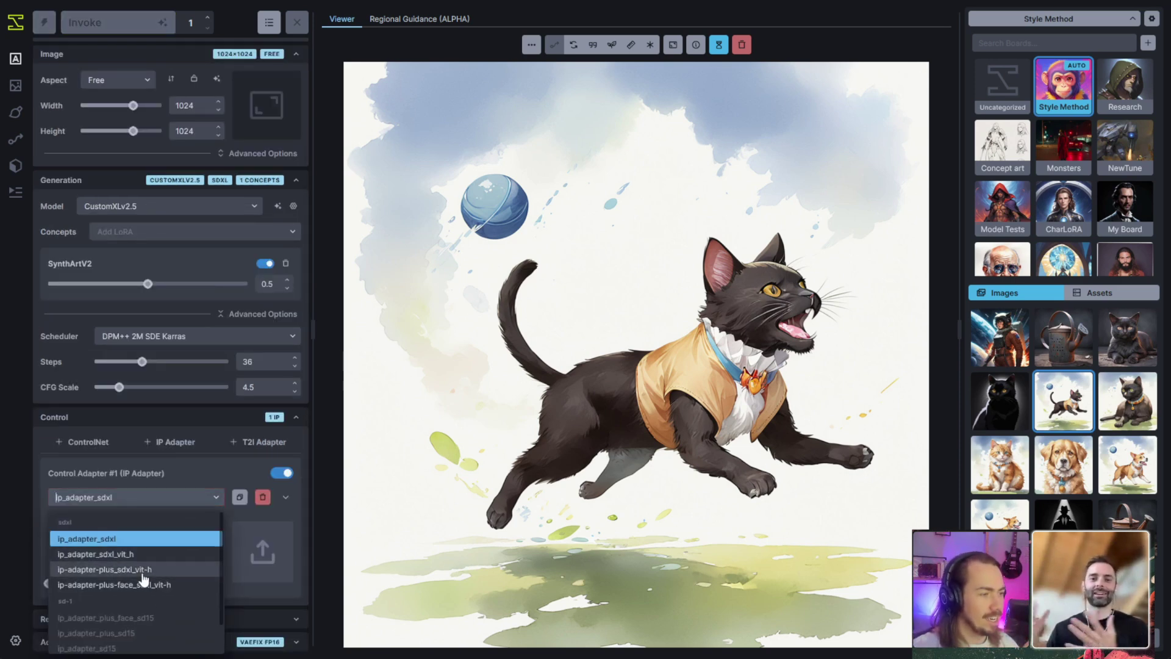
click(135, 570)
click(190, 523)
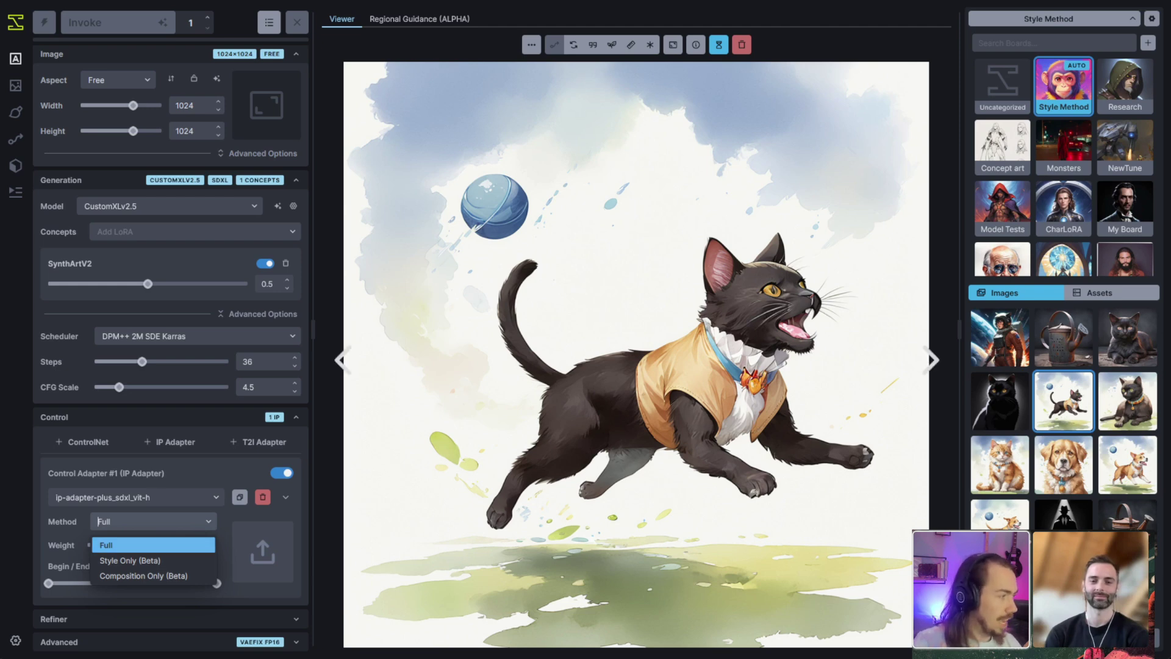
click(1000, 515)
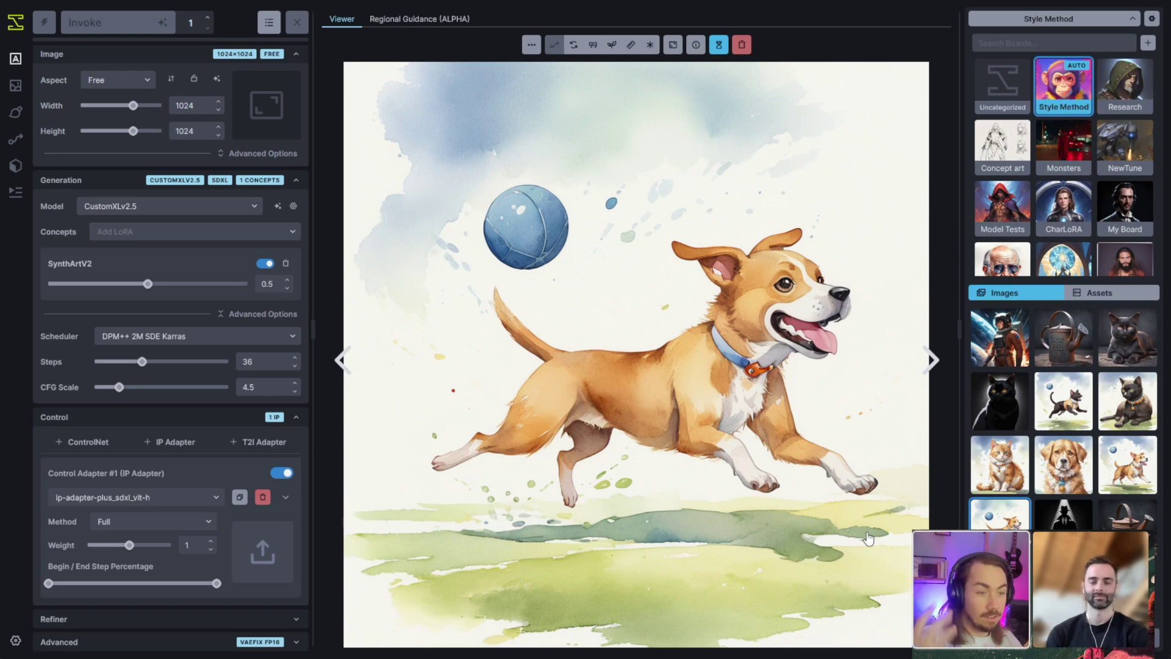
Reveal the IP Adapter methods Full, Style Only (Beta) and Composition Only (Beta)
click(161, 522)
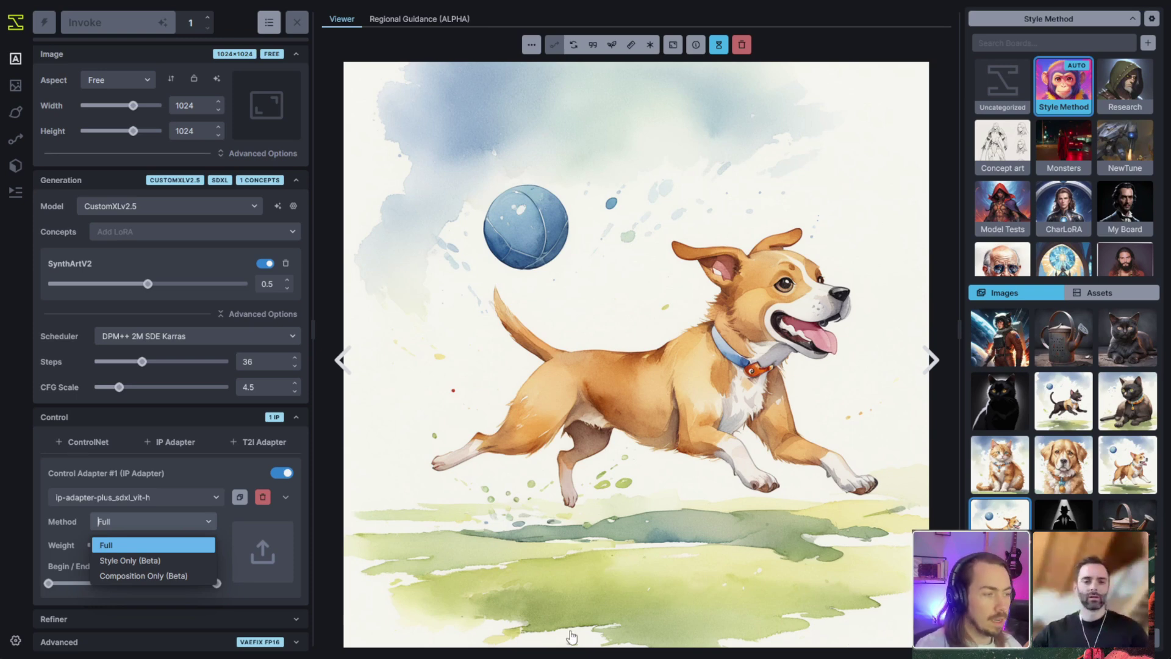
Keep the IP Adapter method at Full and disable the IP Adapter control
click(124, 520)
click(156, 499)
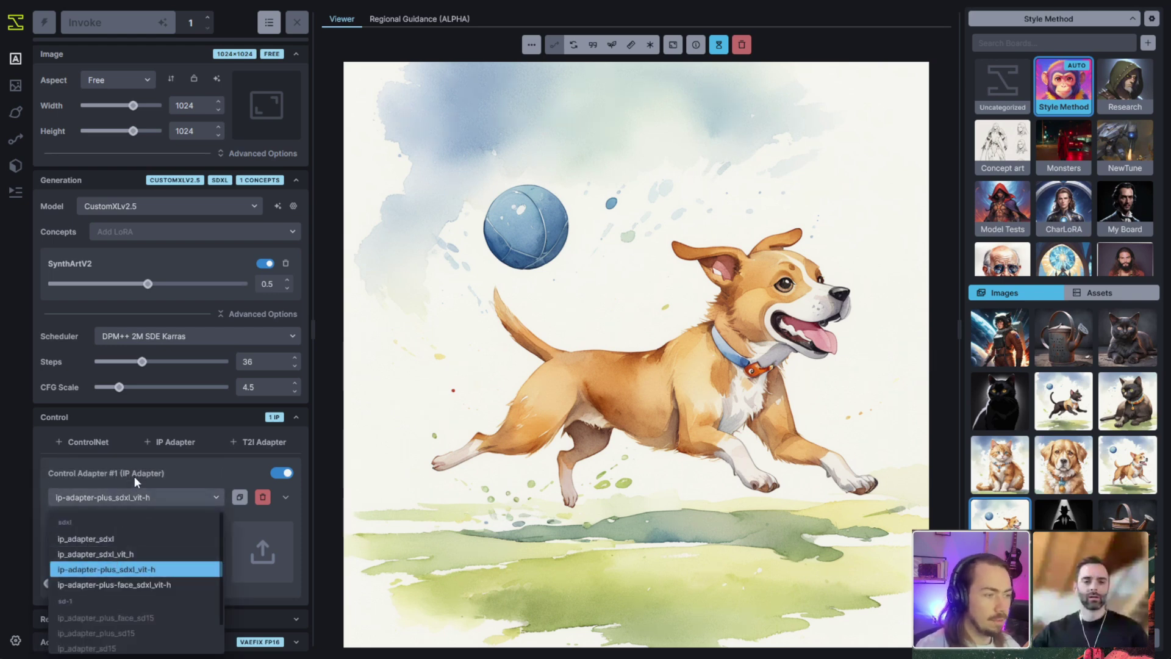
click(134, 476)
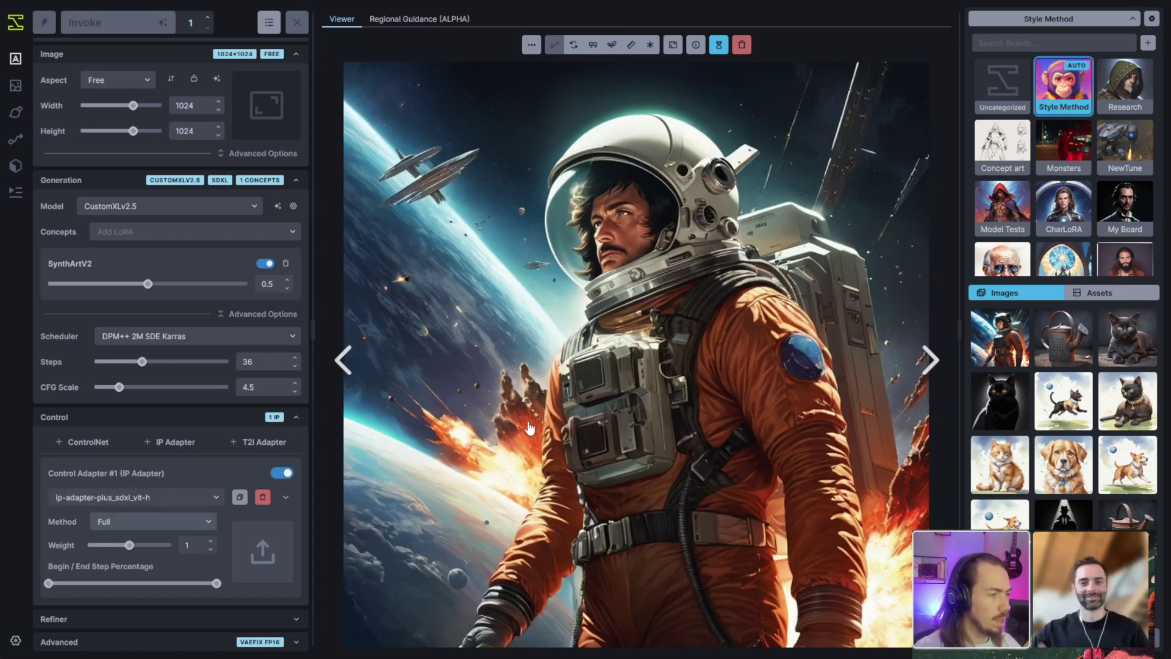
Use the astronaut image as IP Adapter reference at weight 0.5 and generate an image
drag(1000, 337, 262, 552)
drag(129, 545, 109, 544)
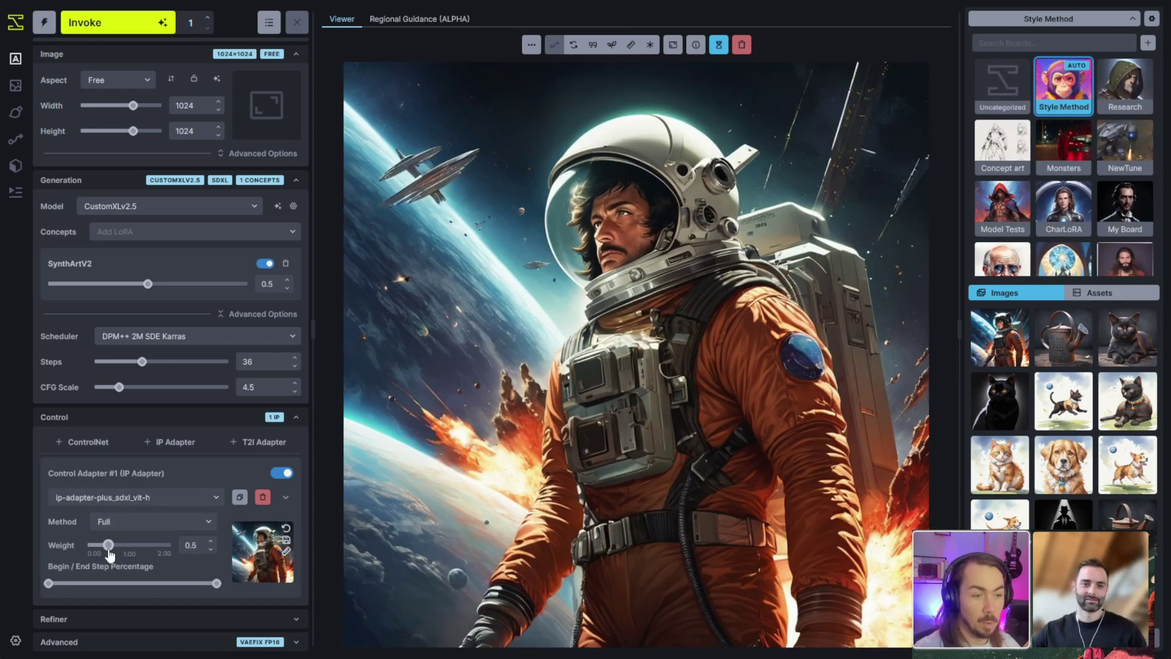
scroll(110, 554, up, 3)
key(ctrl+Return)
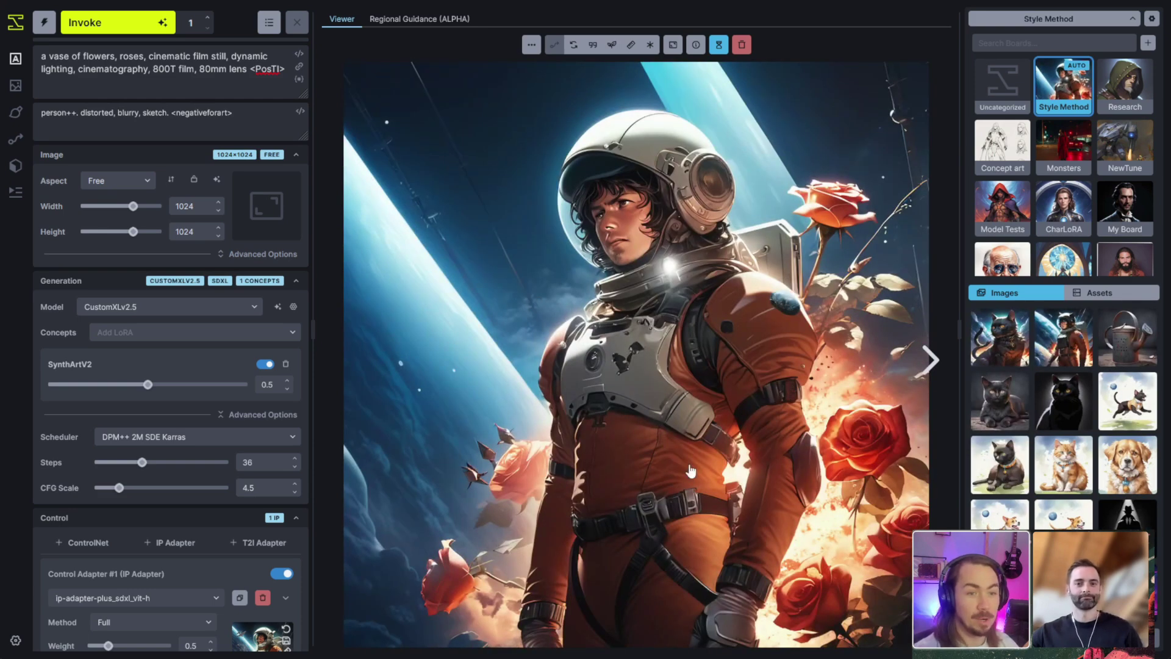
Switch the IP Adapter to Style Only (Beta) at weight 0.9 and queue two generations
scroll(128, 452, down, 2)
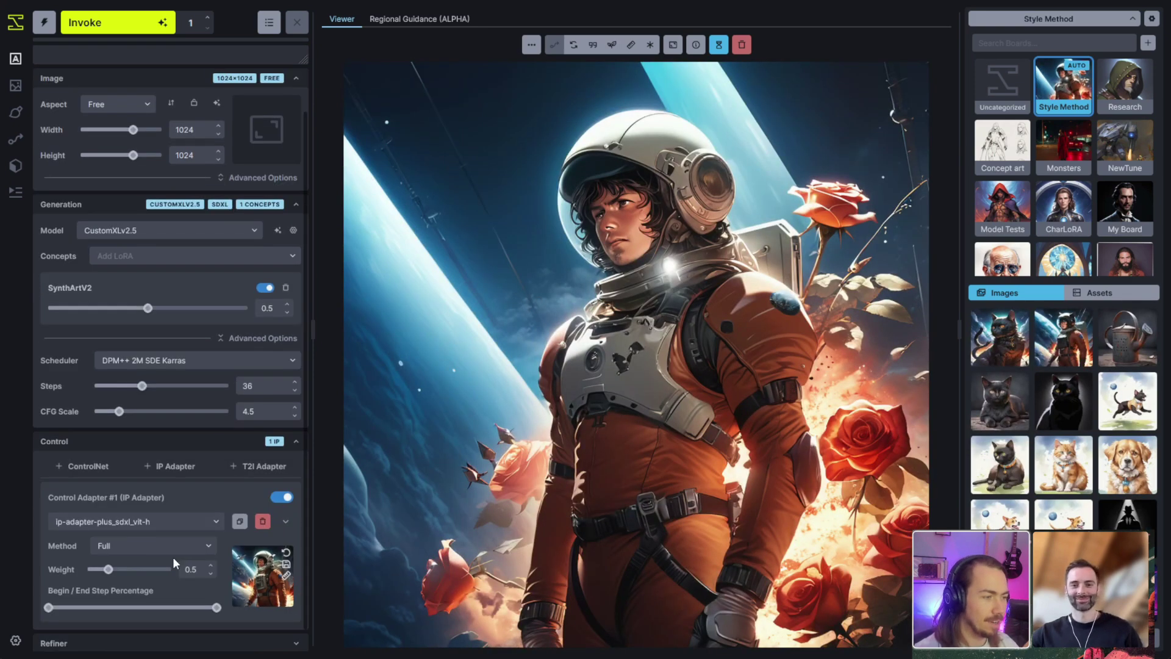
click(168, 545)
click(163, 586)
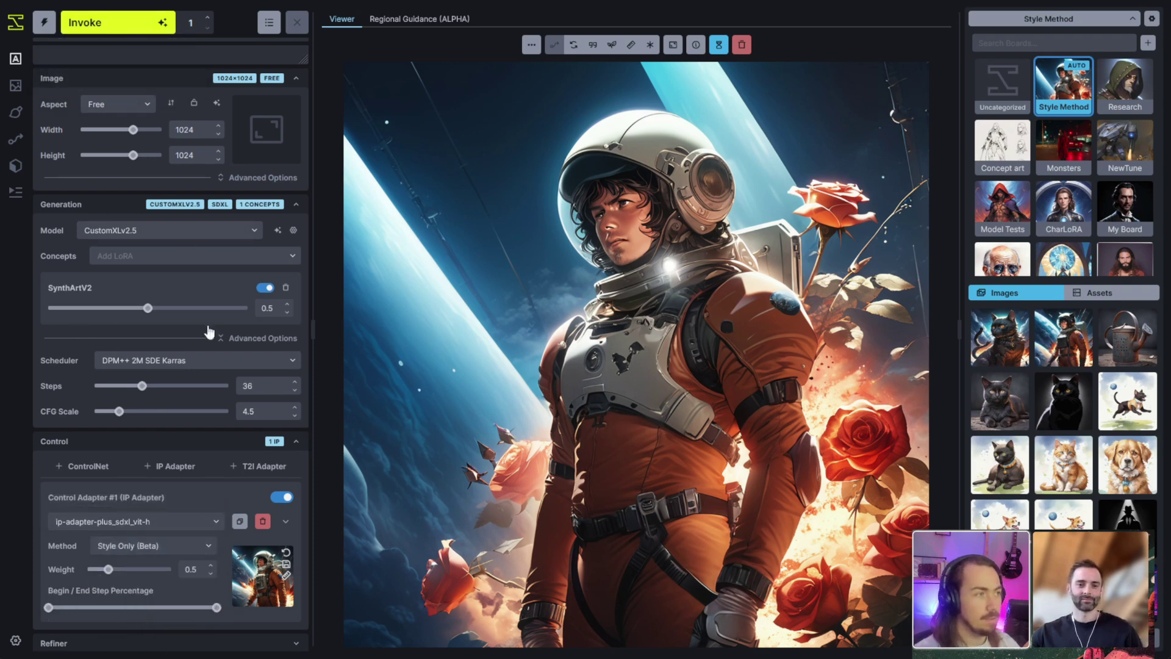
drag(110, 578, 127, 579)
key(ctrl+Return)
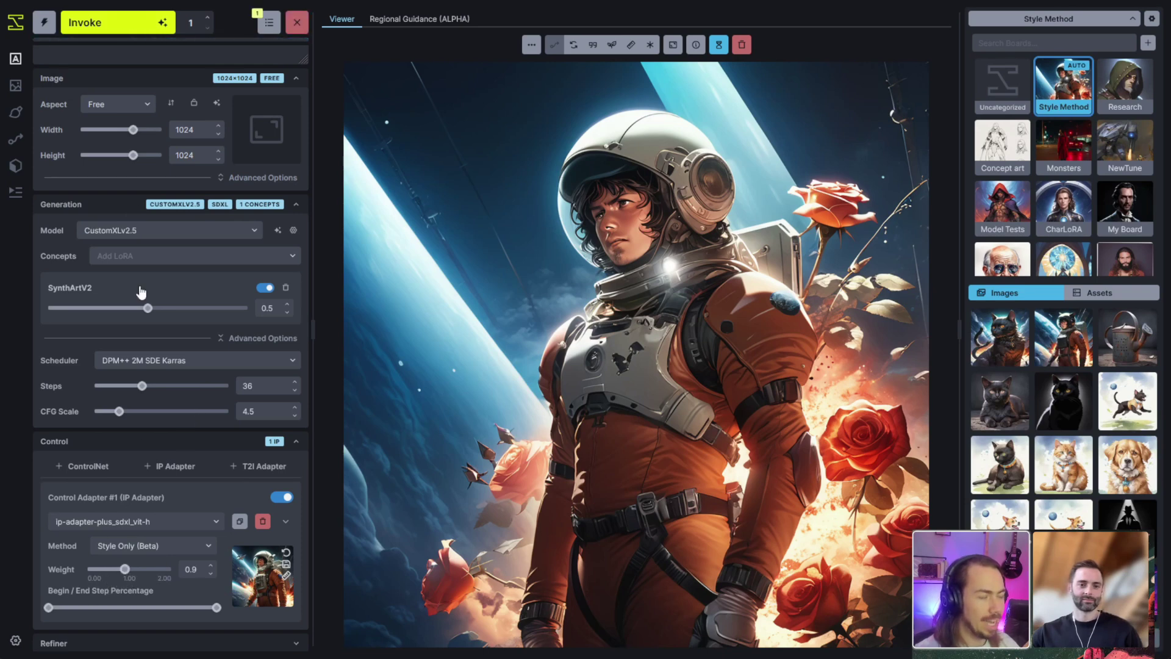
click(122, 23)
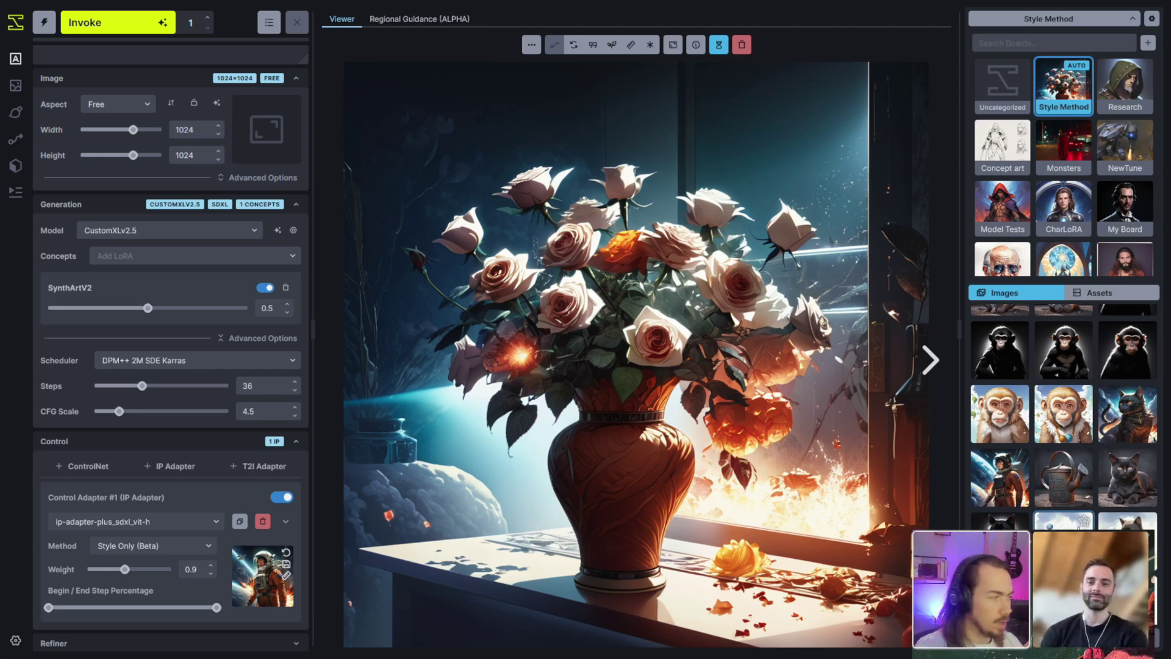
Wait for the style-only vase-of-roses generations to finish, then scroll down the gallery
scroll(1069, 526, down, 1)
Browse the earlier cat images, ending on the cat with a bell against a cloudy sky
click(1000, 495)
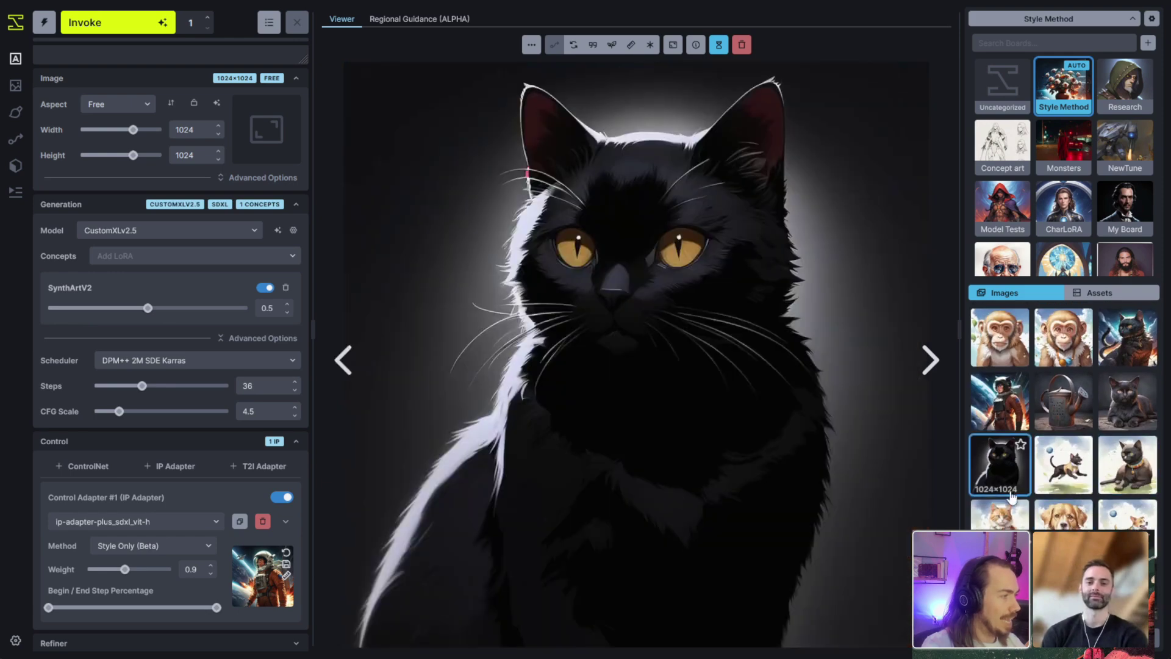
click(1134, 421)
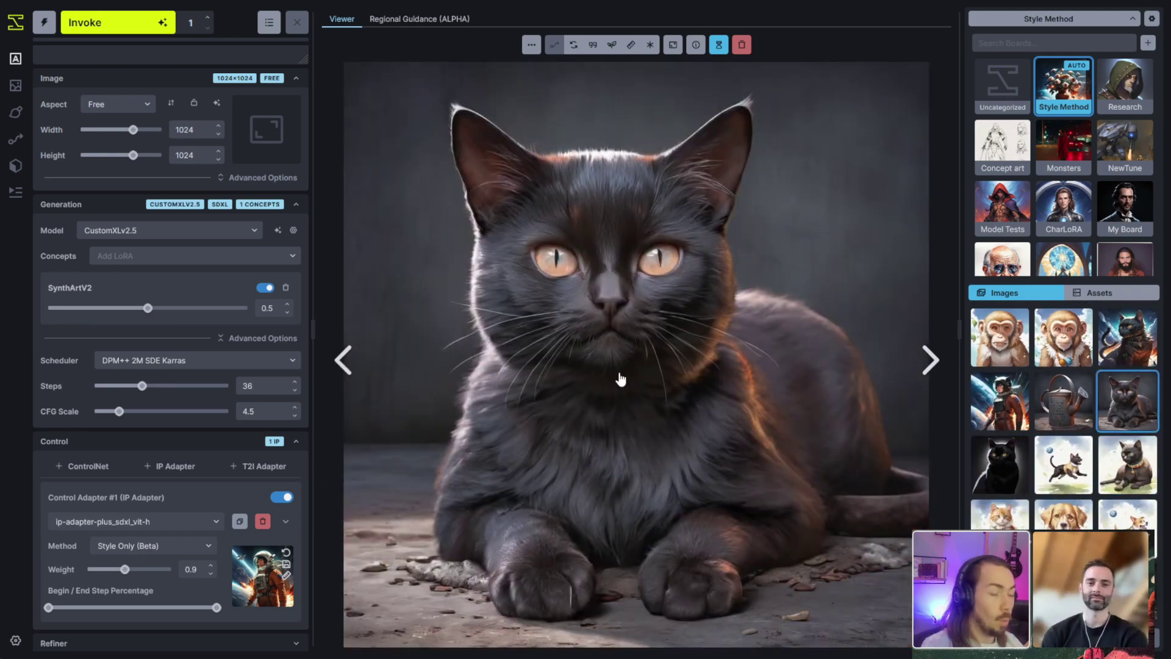
click(991, 478)
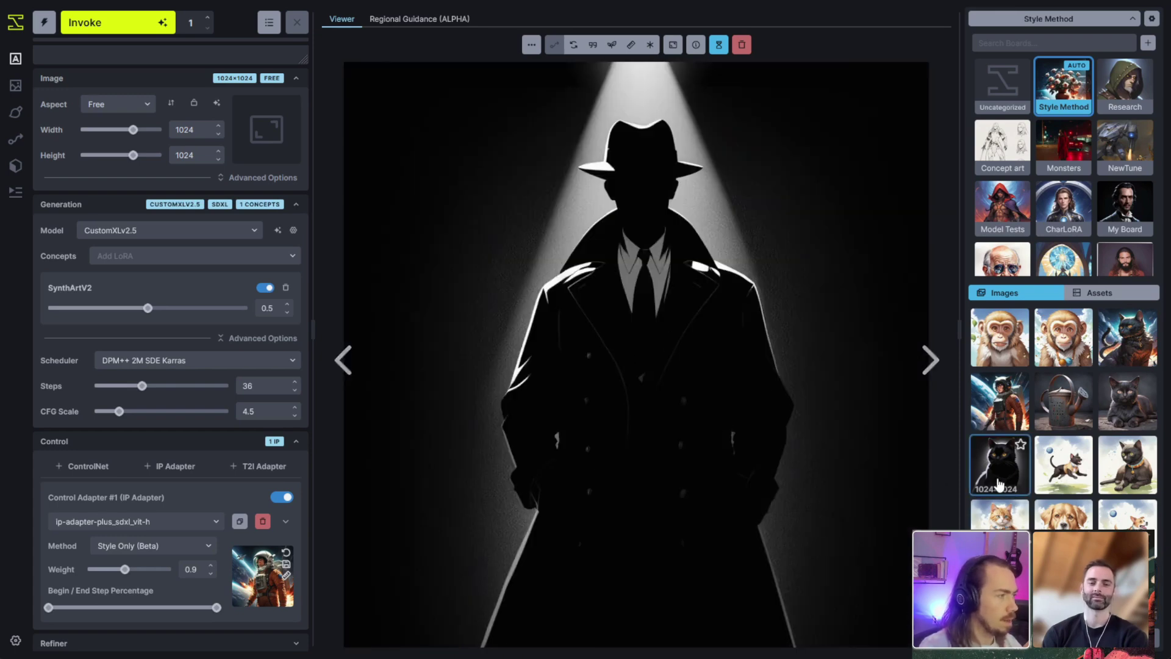
click(999, 484)
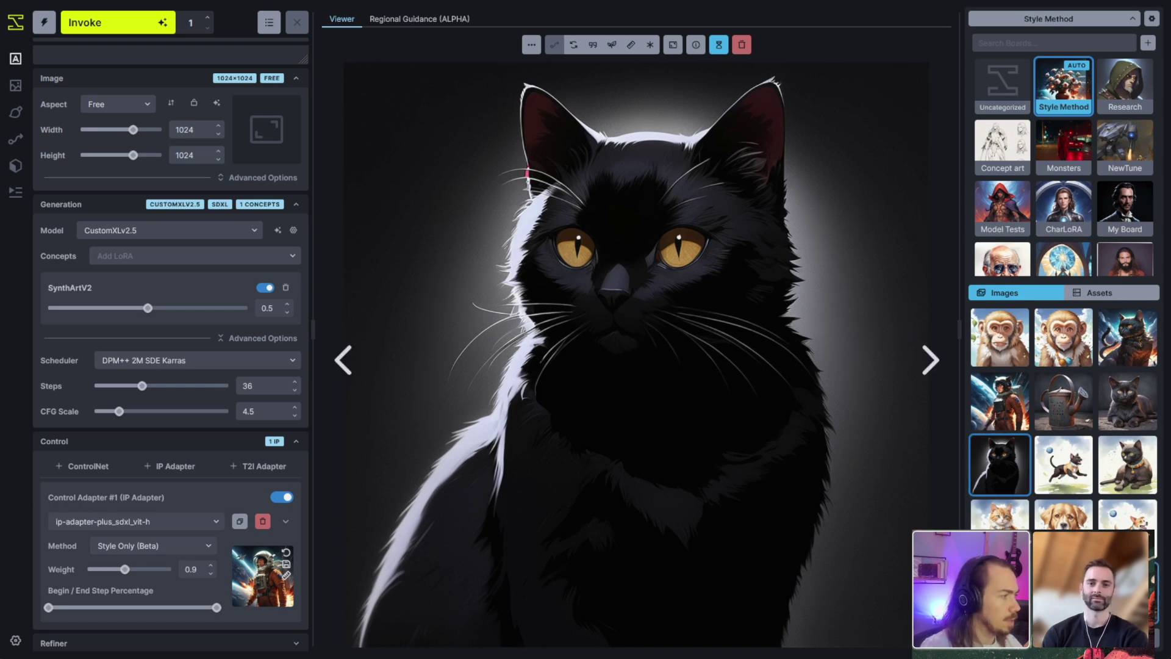
click(1063, 401)
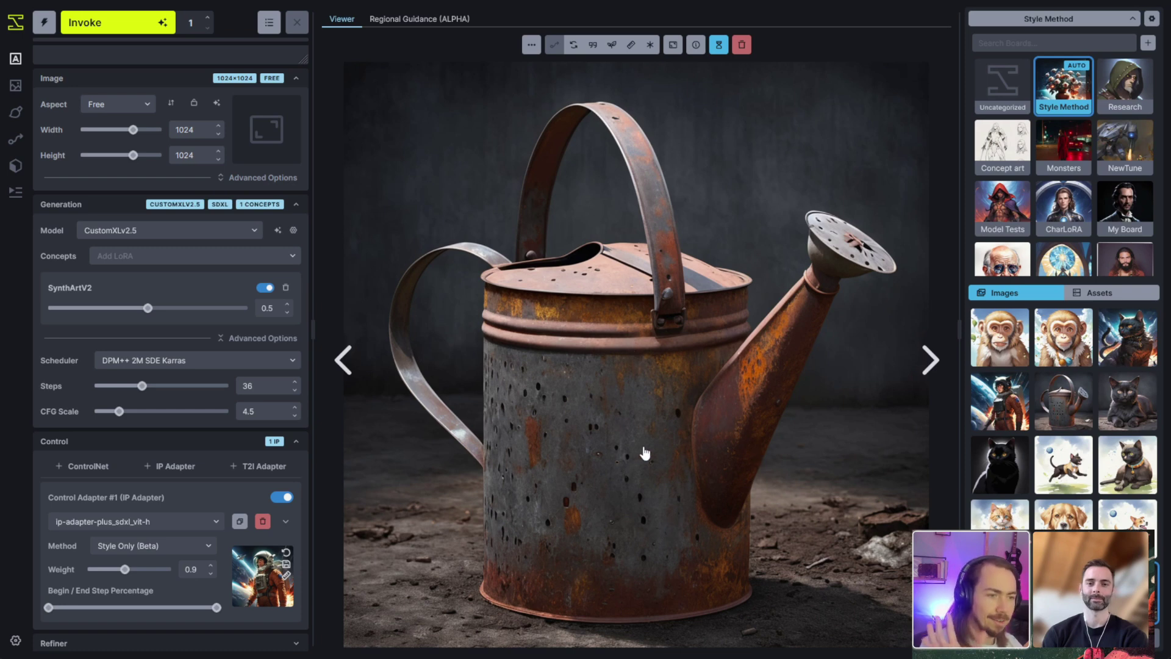
click(1131, 421)
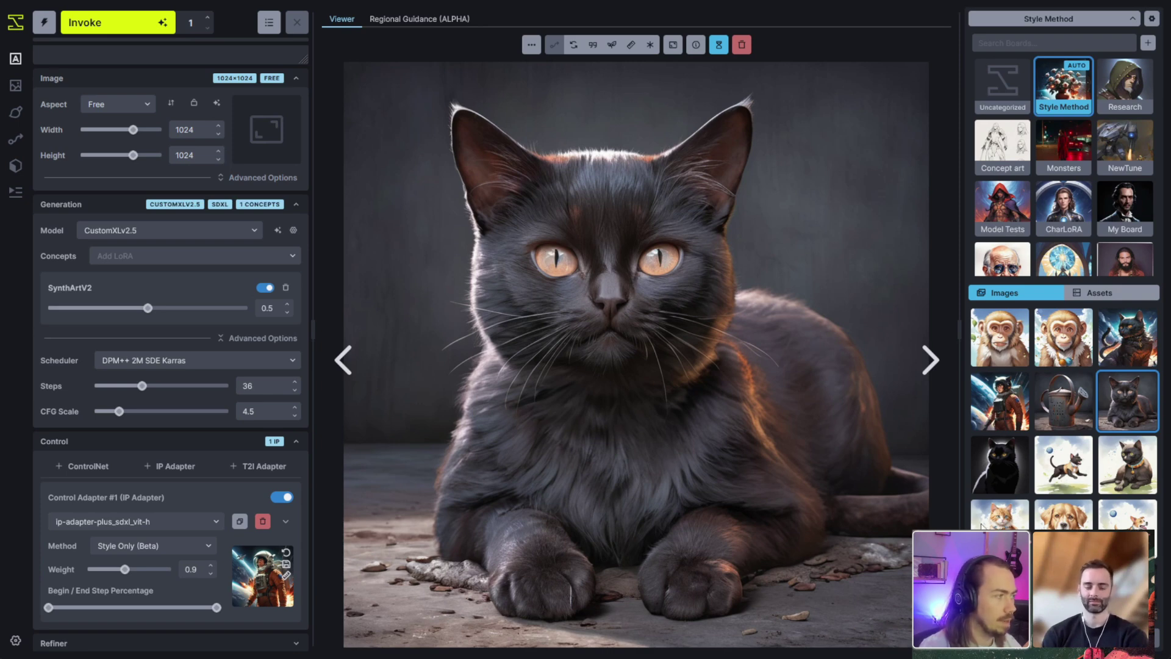
click(995, 471)
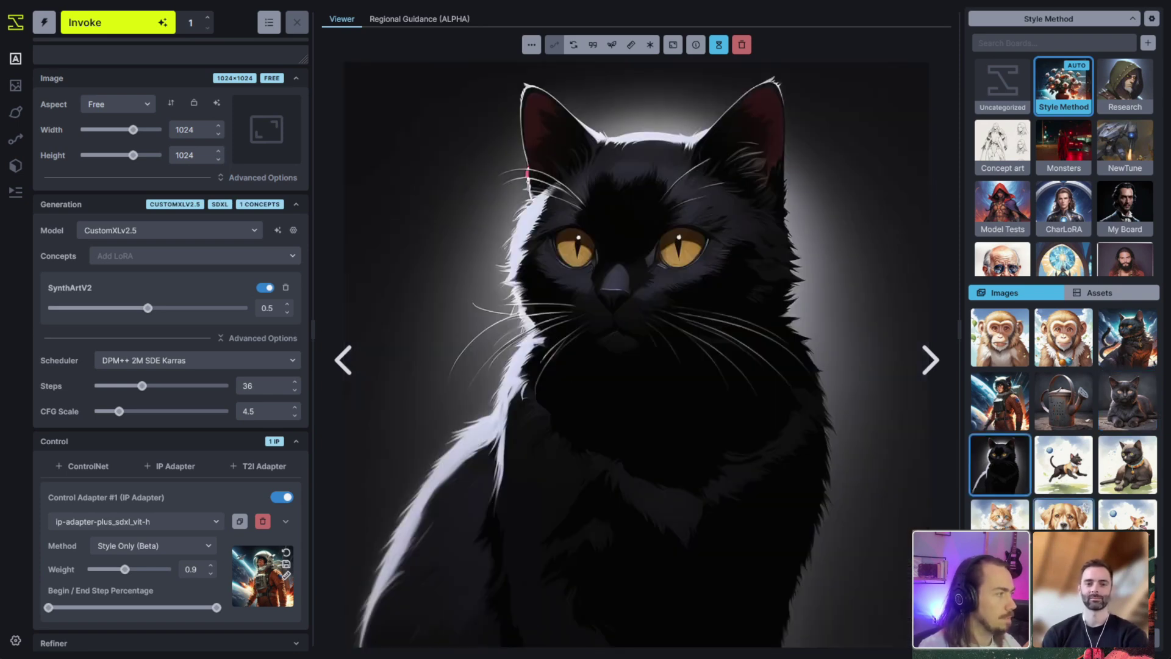
click(1127, 337)
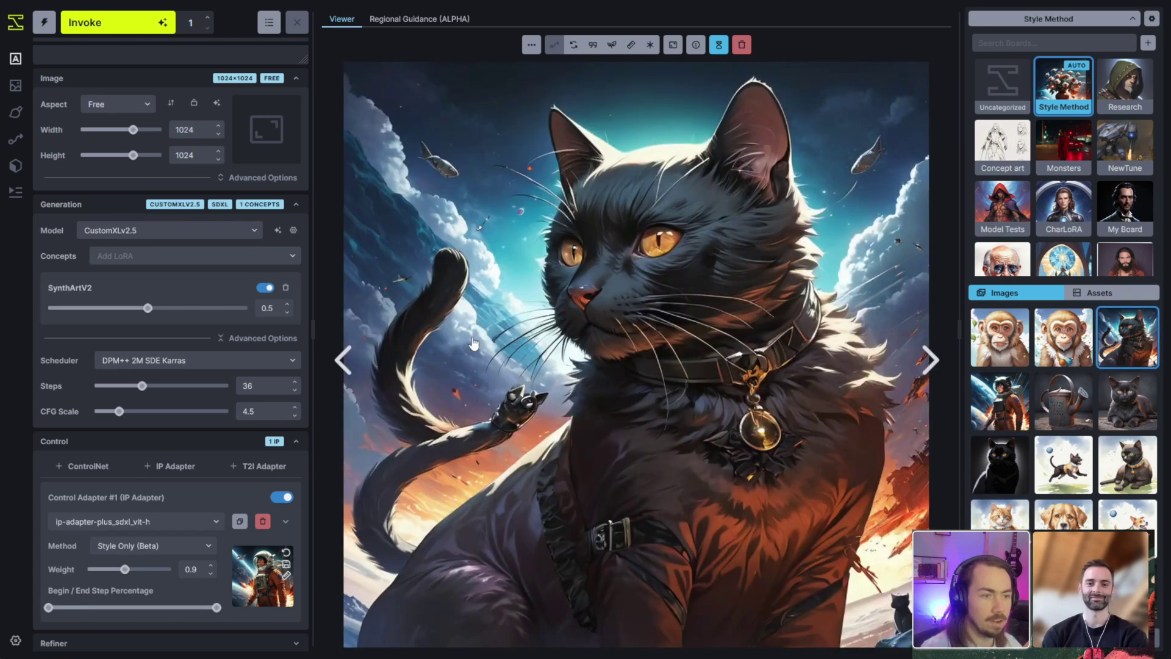
View the tan monkey, black chimp, armored monkey and standing robot monkey images
scroll(1062, 500, up, 3)
click(1062, 500)
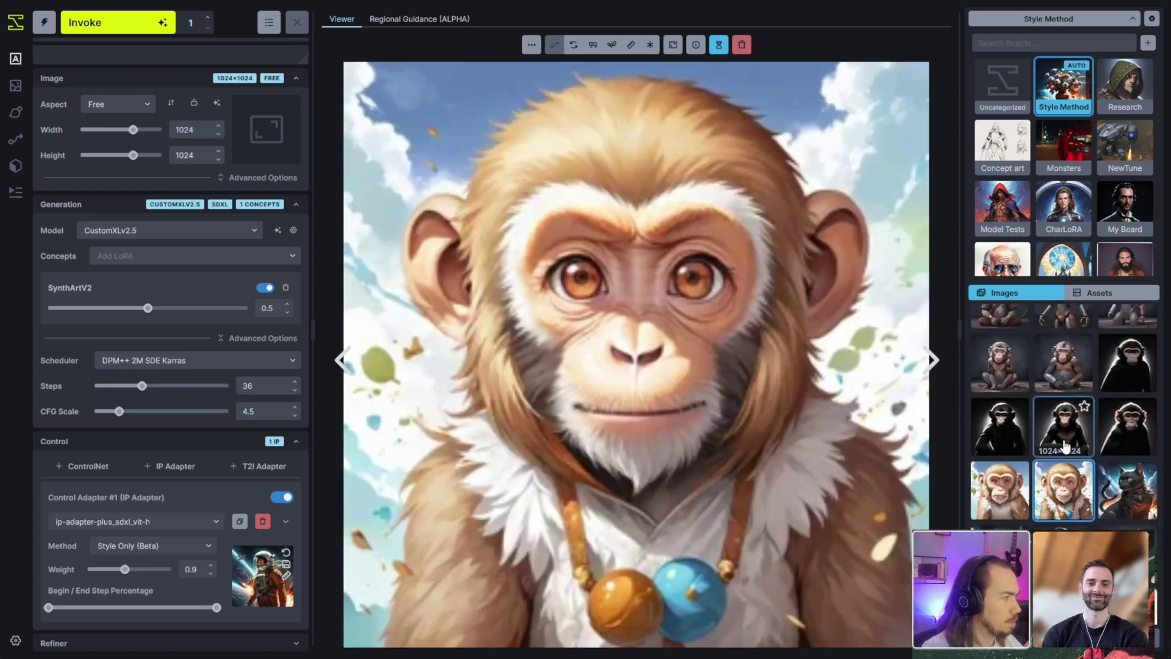
click(1058, 425)
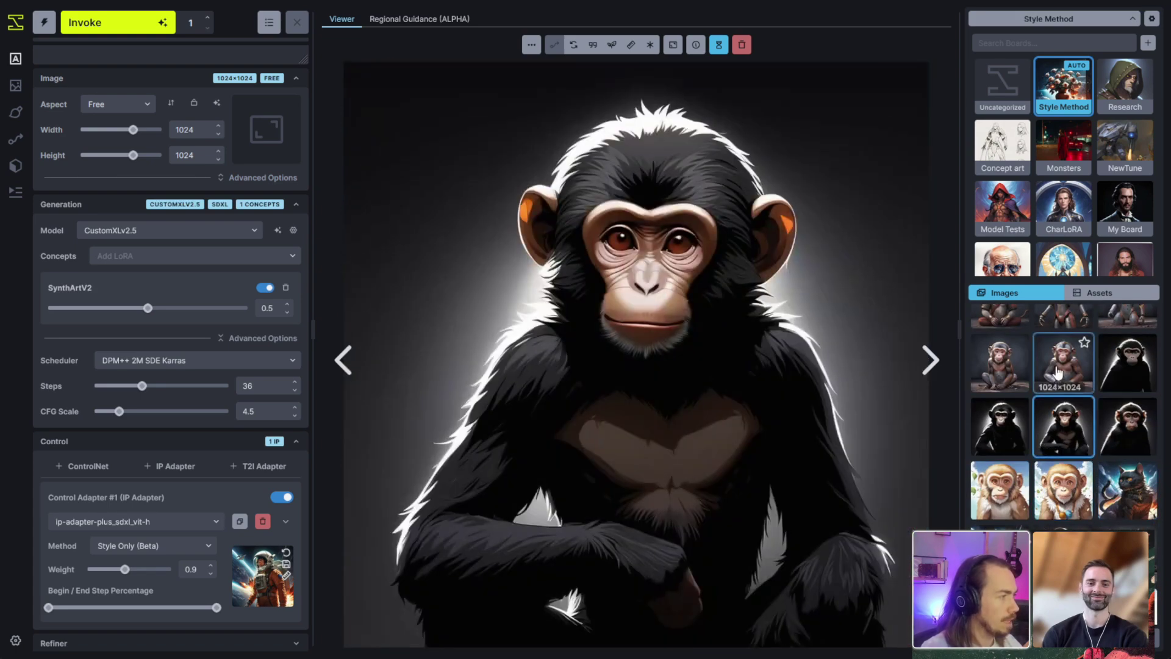
click(1057, 372)
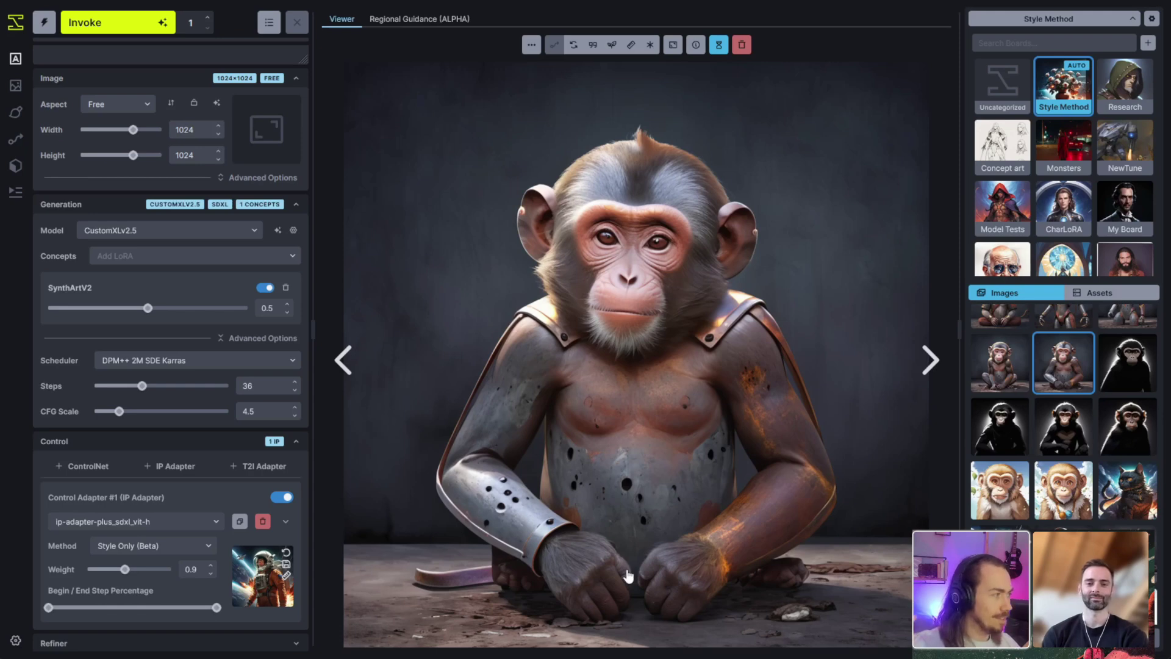
scroll(1061, 387, up, 1)
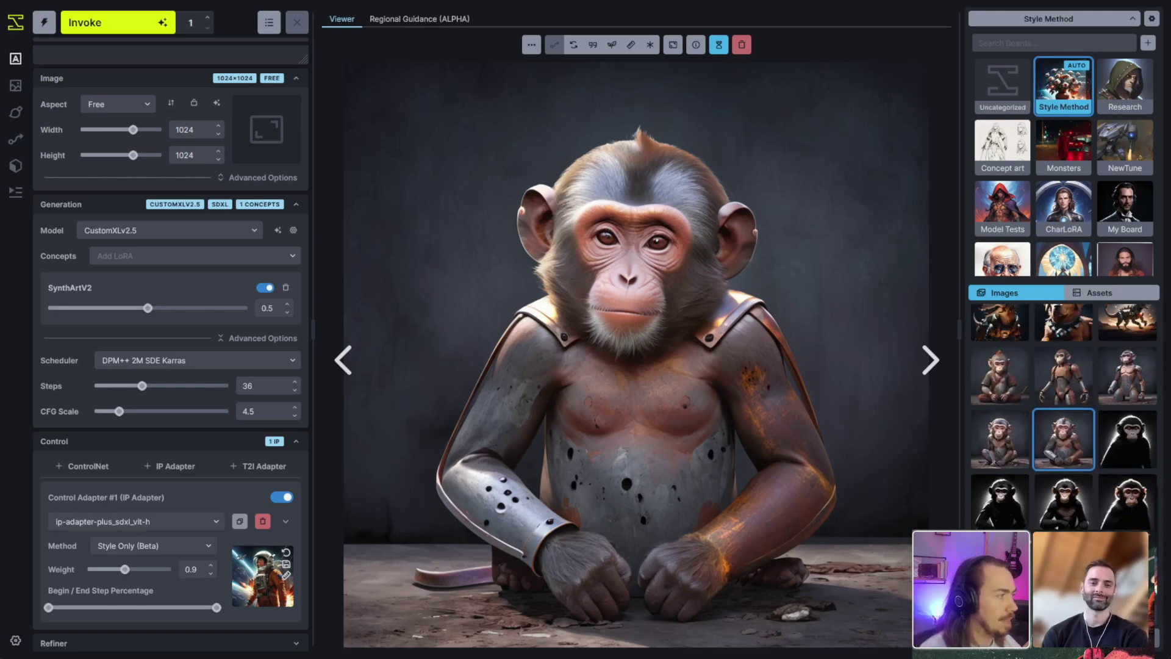
click(1061, 387)
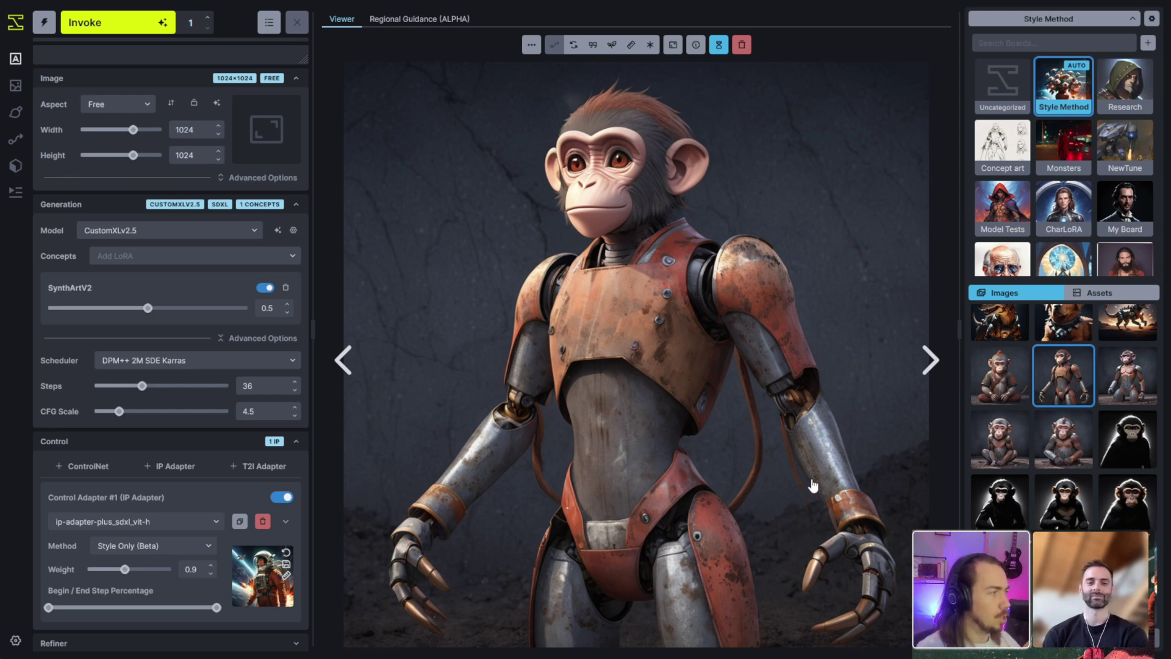
Step through the robot dog and rose images, ending on the glowing crystal-ball roses
key(Up)
key(Up)
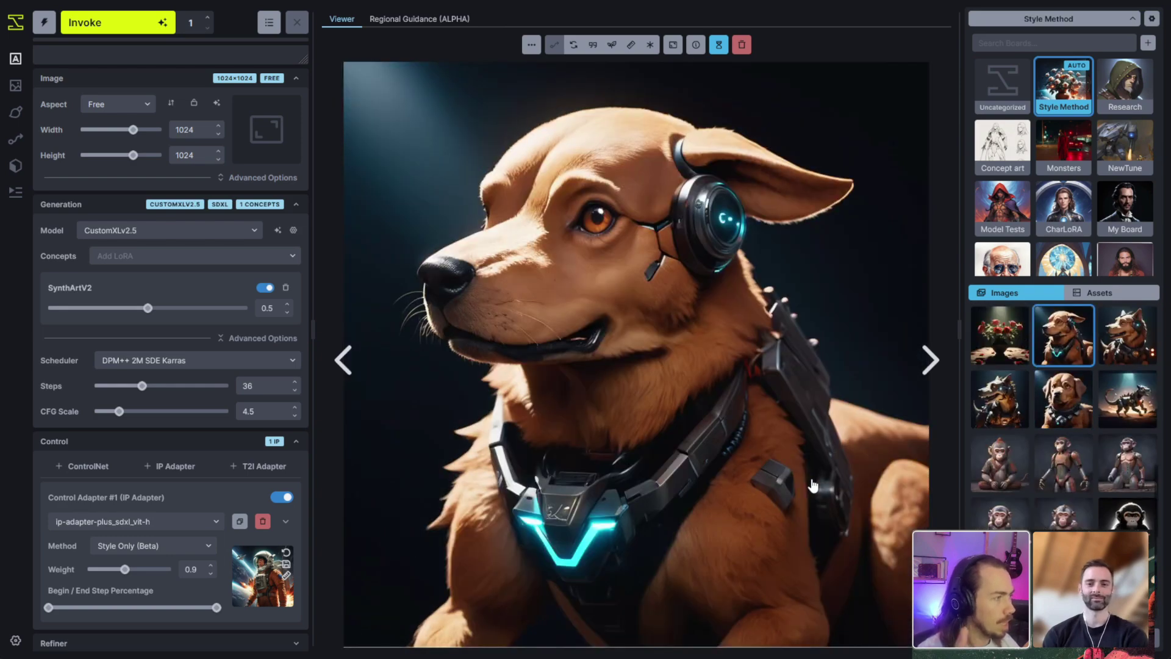
key(Up)
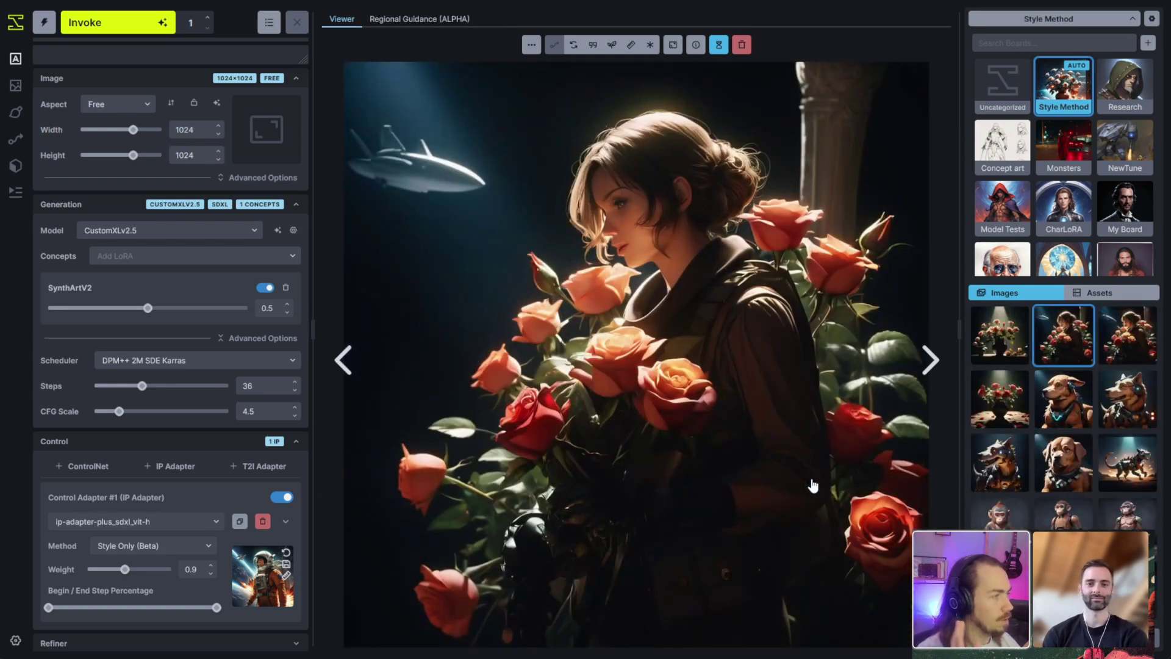
key(Up)
key(Up)
key(Down)
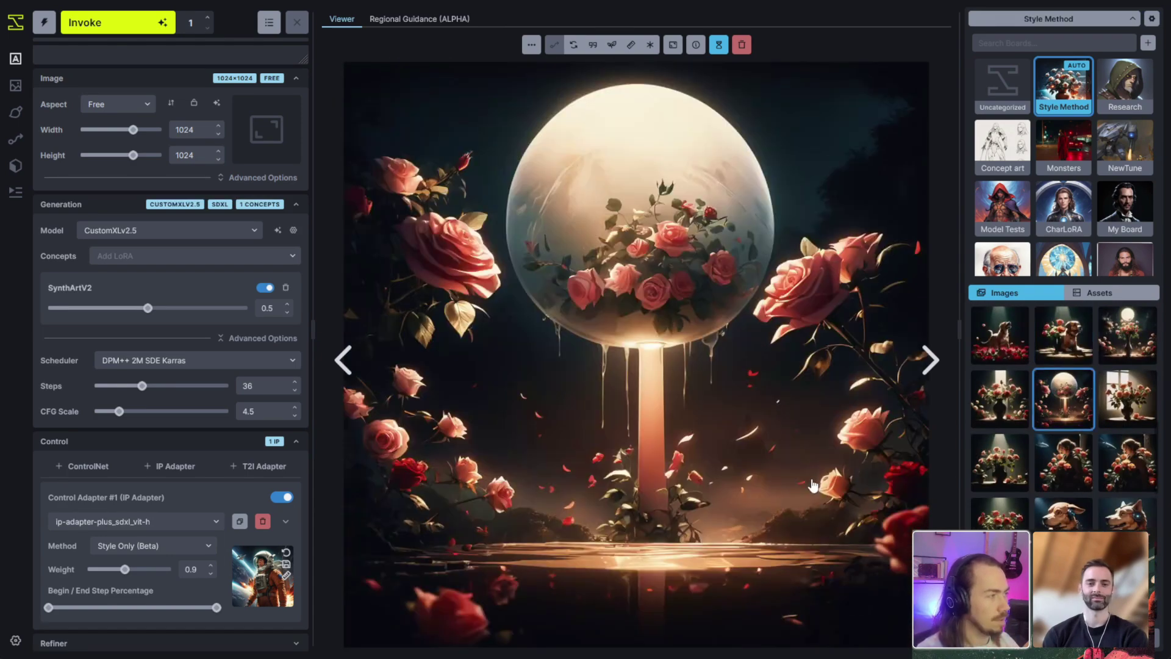
key(Right)
key(Left)
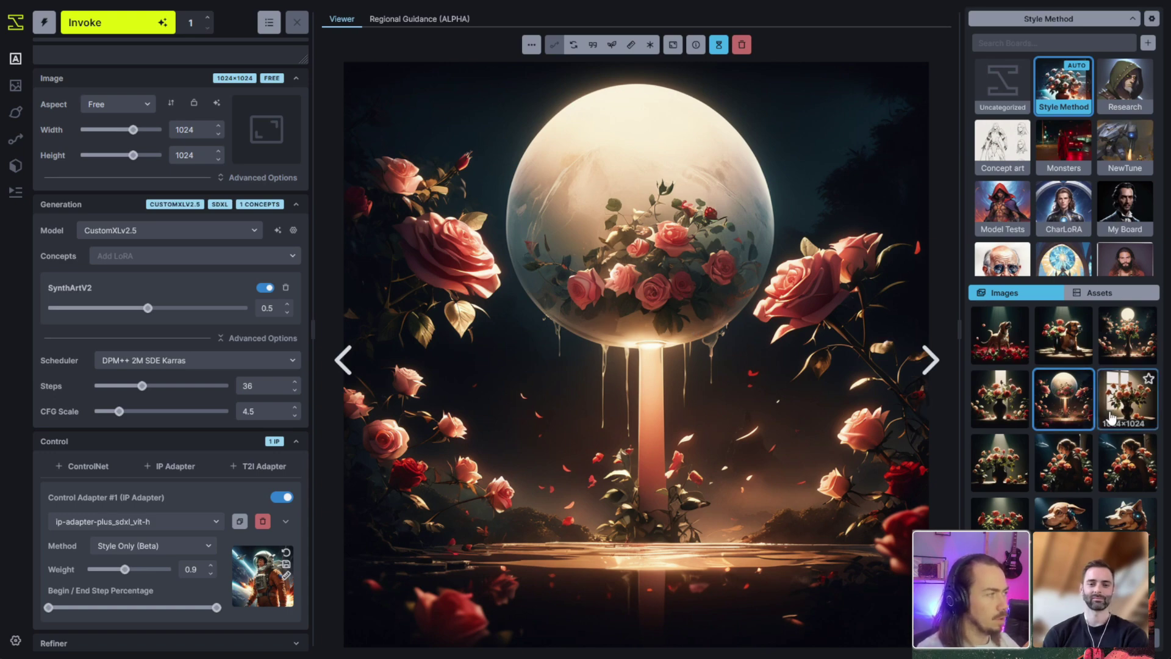
scroll(1114, 464, down, 5)
key(Right)
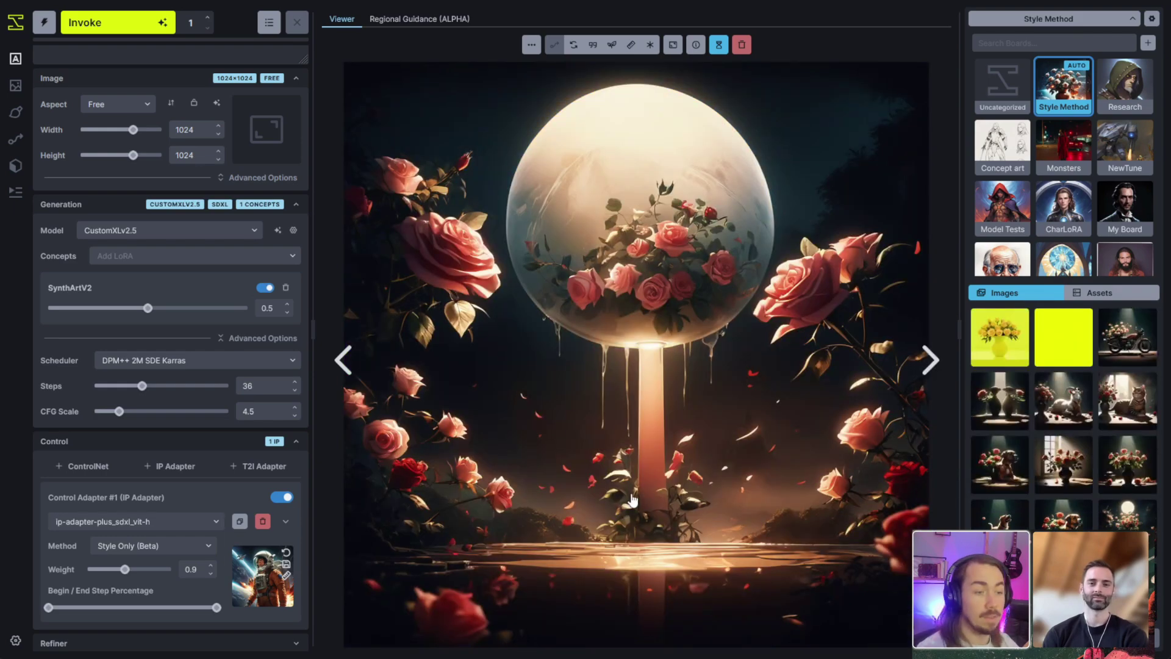
Show the image of pink roses in a dark vase under a full moon
key(Left)
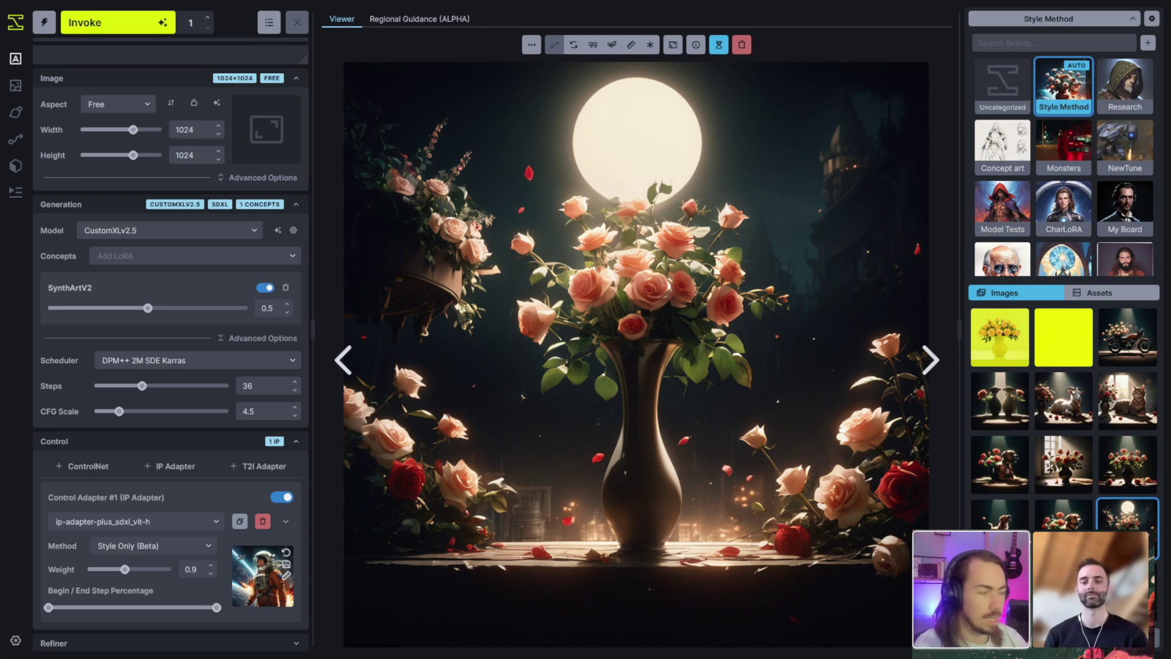
Browse from the plain yellow block image through the yellow roses to the pink roses in a yellow vase
scroll(1064, 421, up, 3)
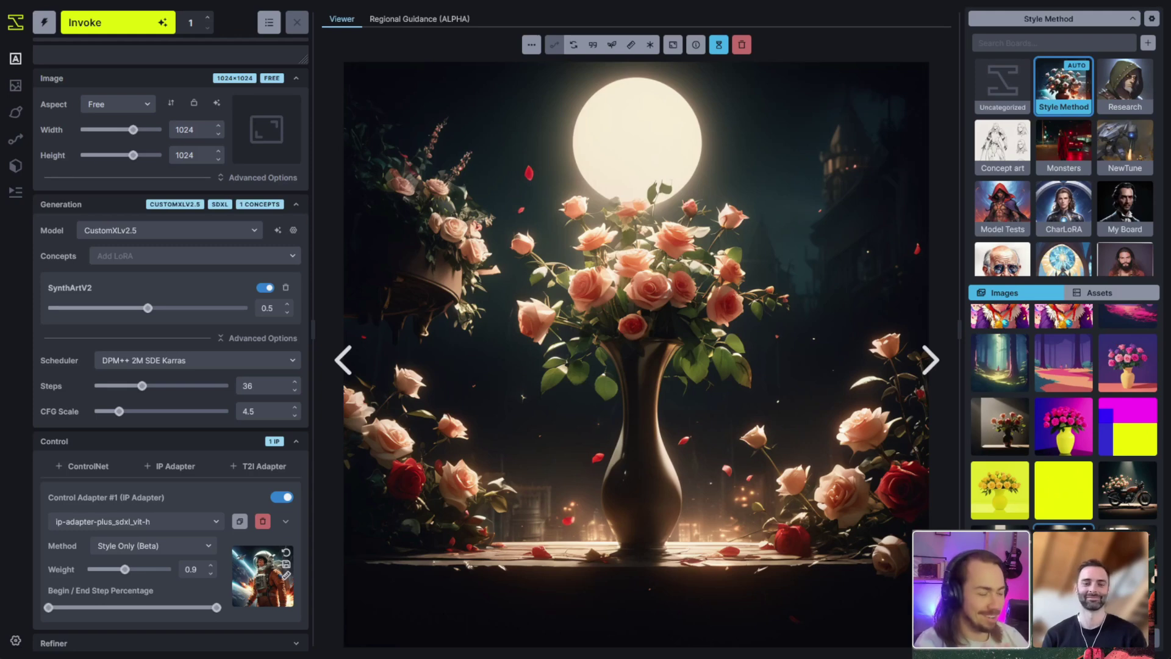
click(1083, 510)
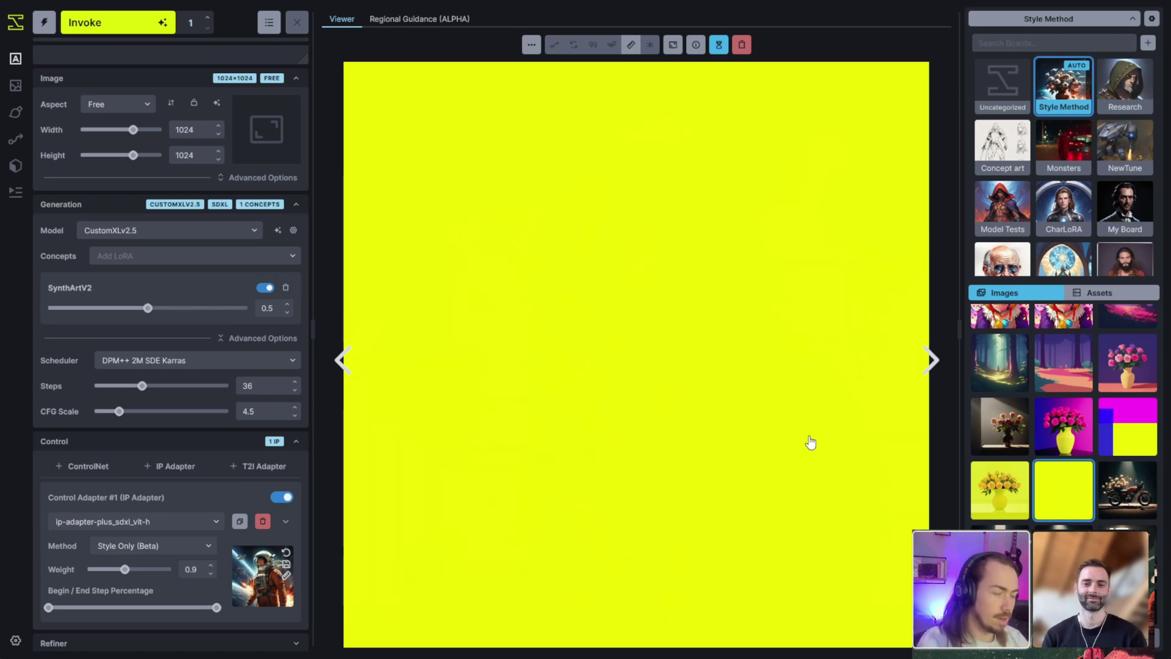
click(1007, 491)
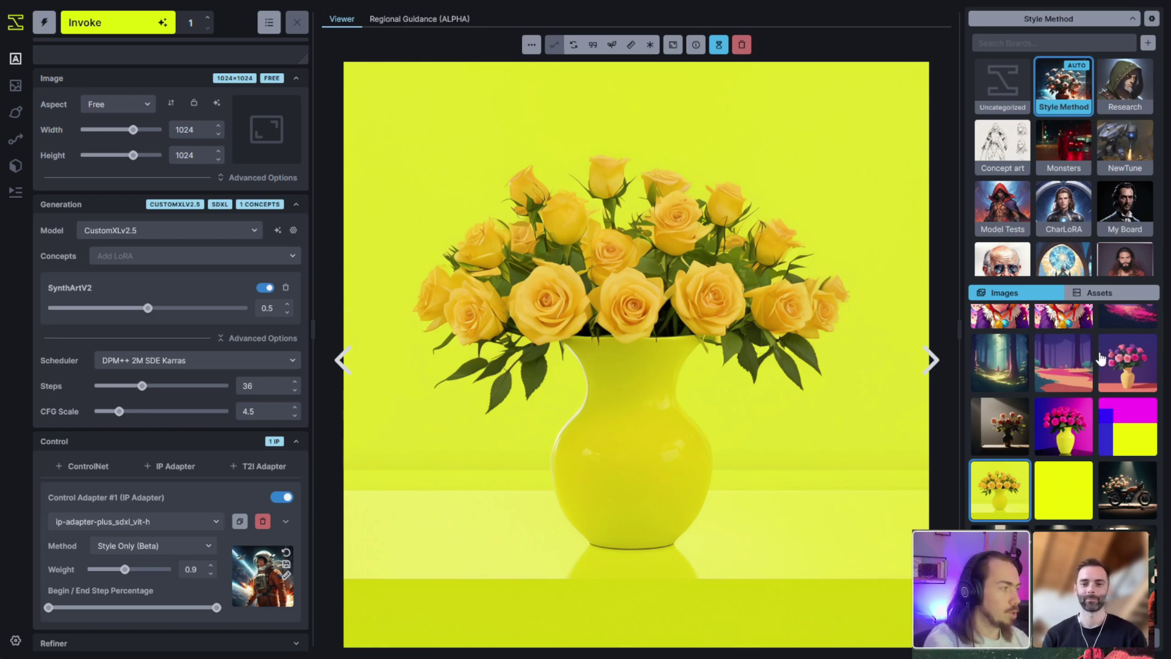
key(Left)
key(Left)
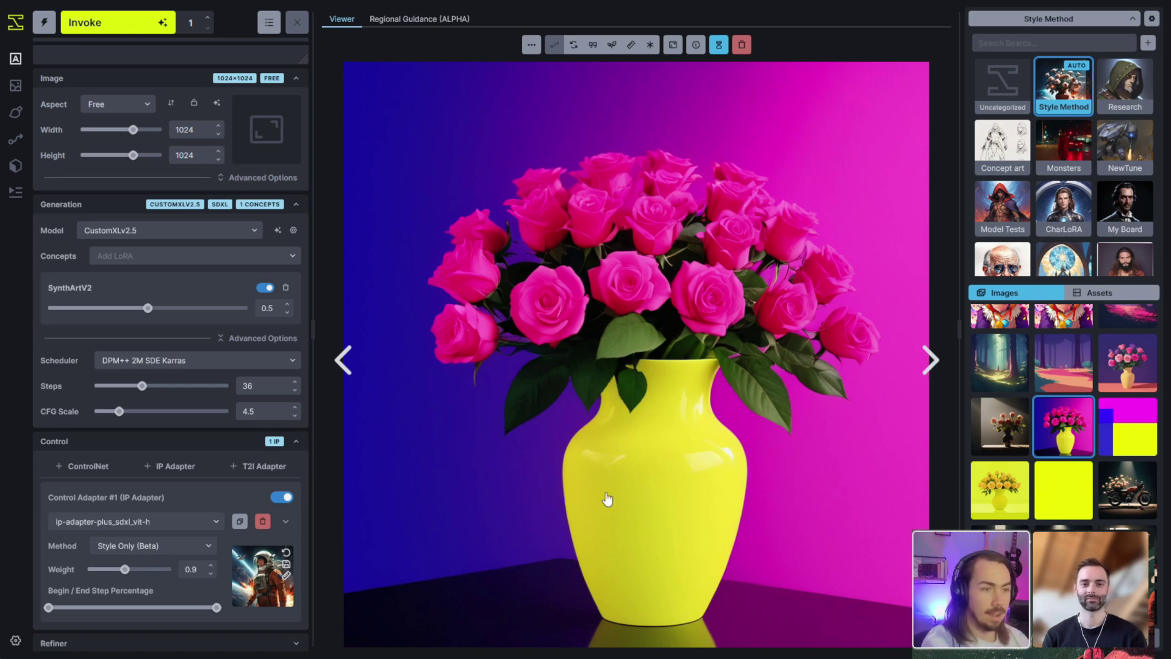
Look through the pink roses and the misty, teal and pink forest images, then show the magenta, yellow and blue block image
scroll(1031, 445, up, 2)
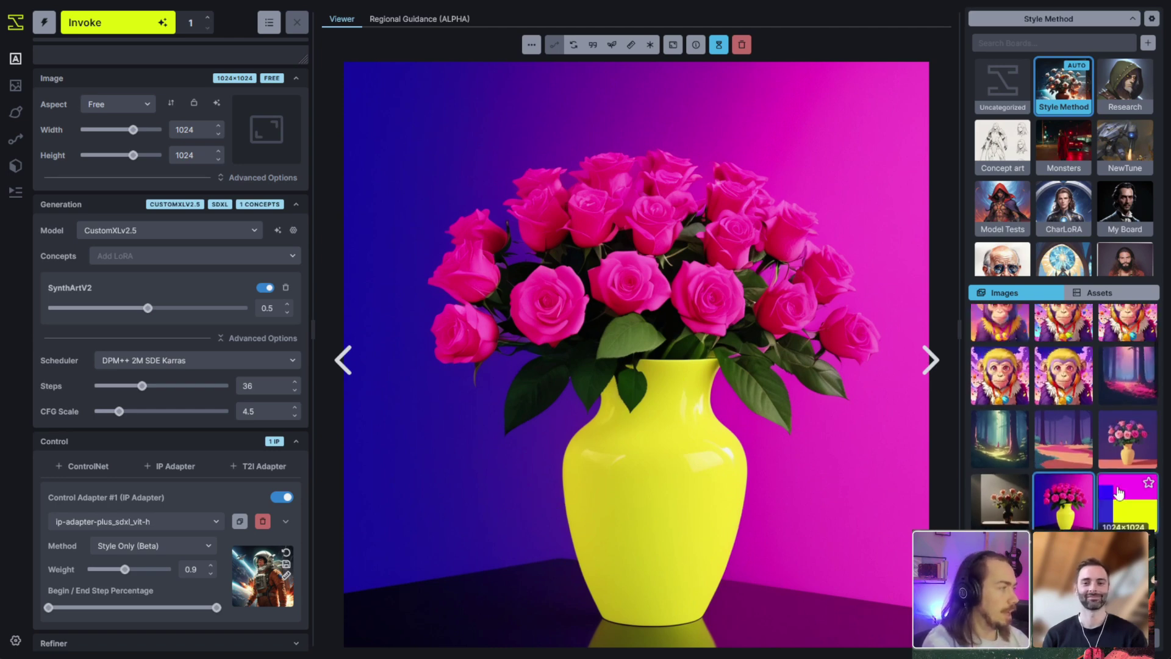
click(1121, 450)
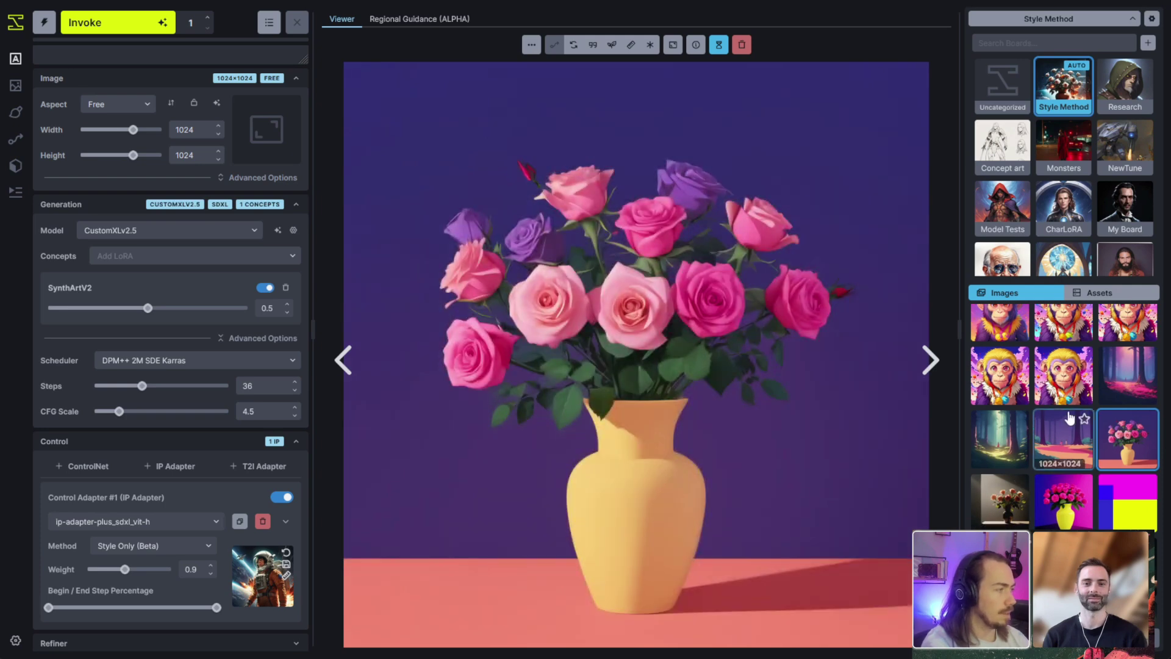
click(1051, 458)
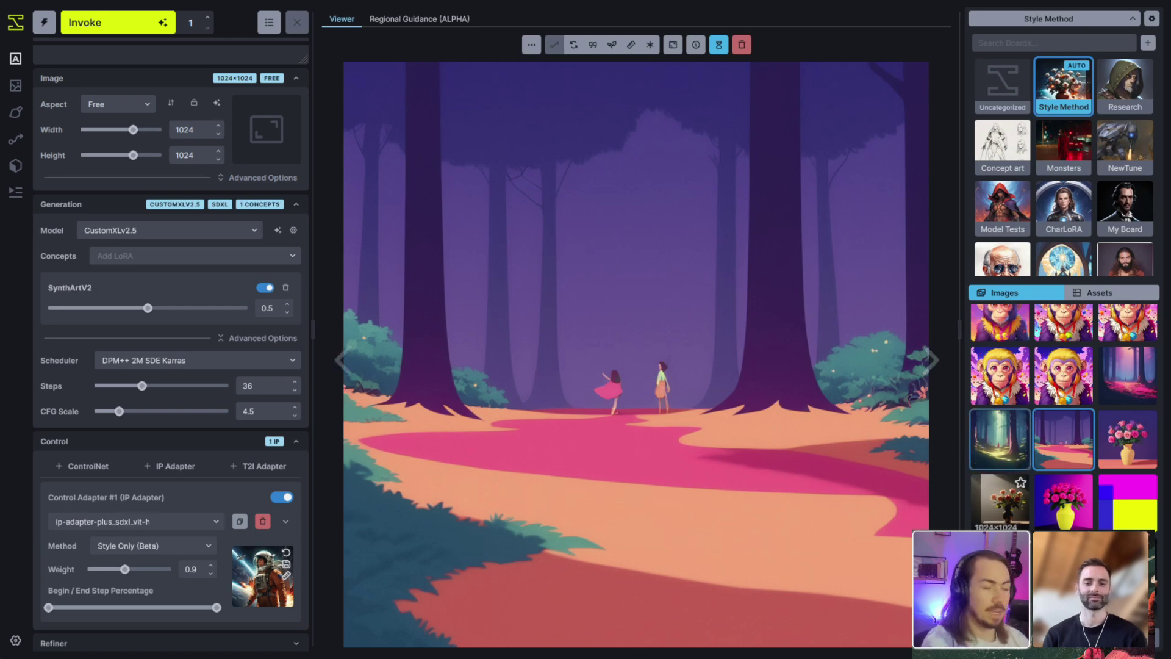
click(1126, 375)
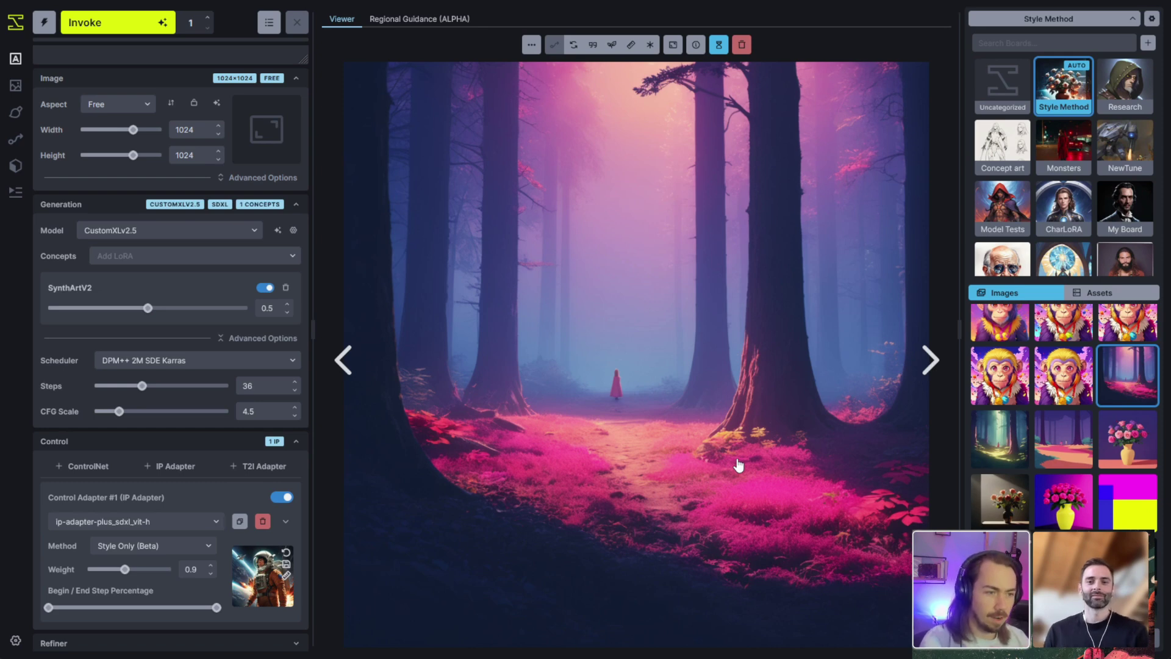
click(987, 428)
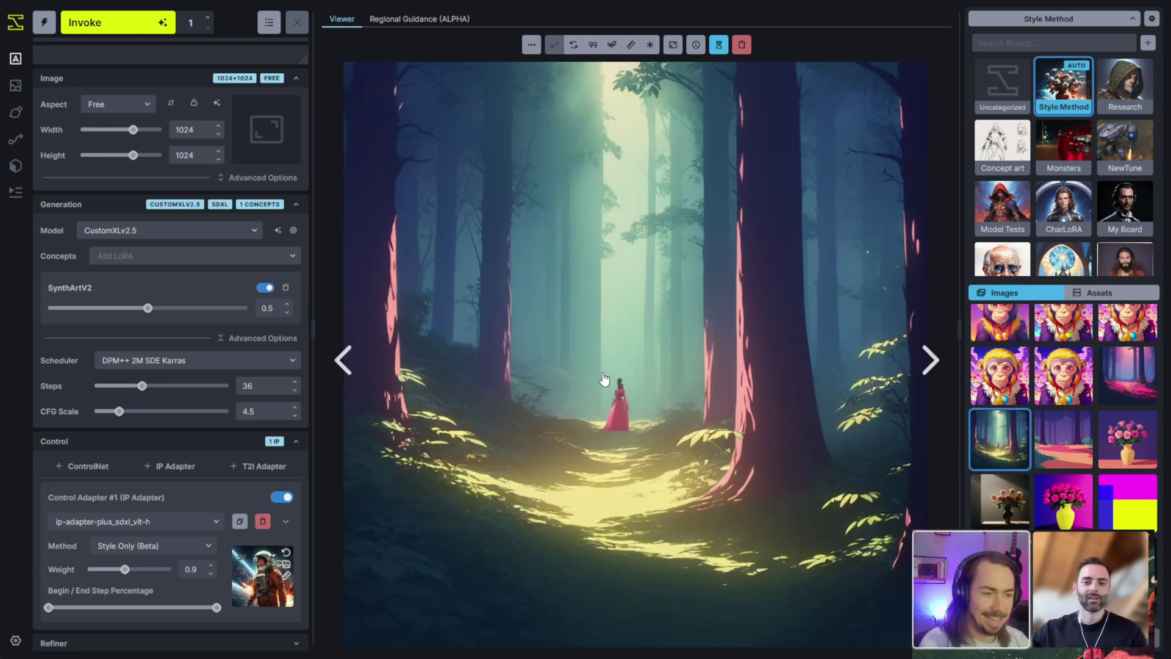
click(1125, 378)
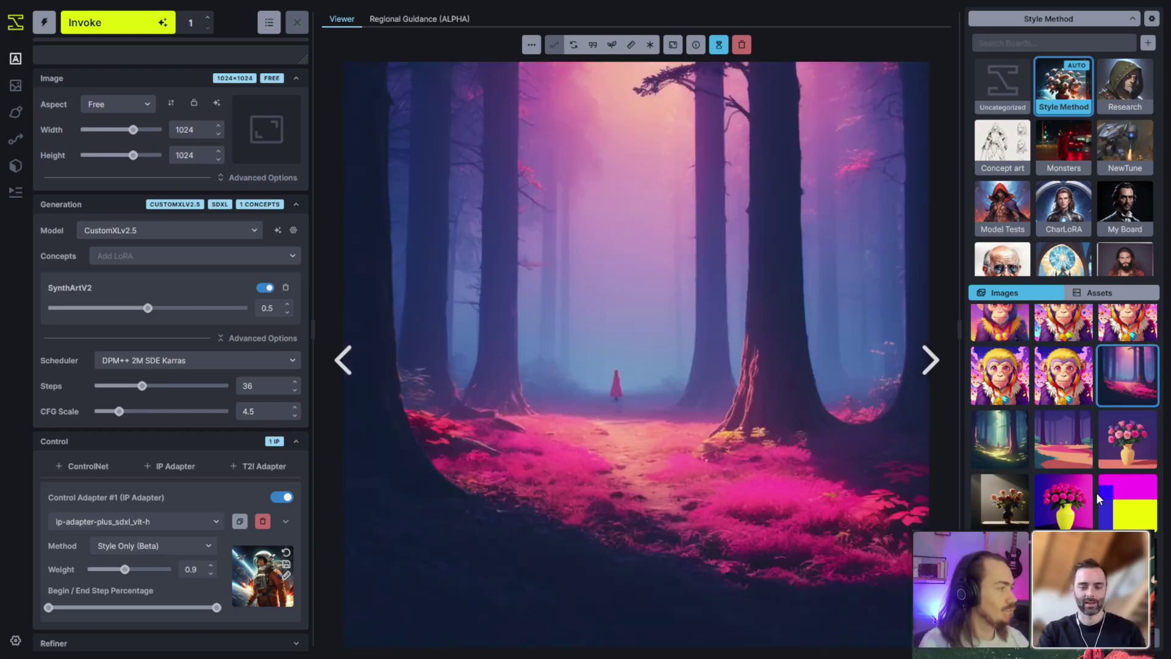
click(1128, 501)
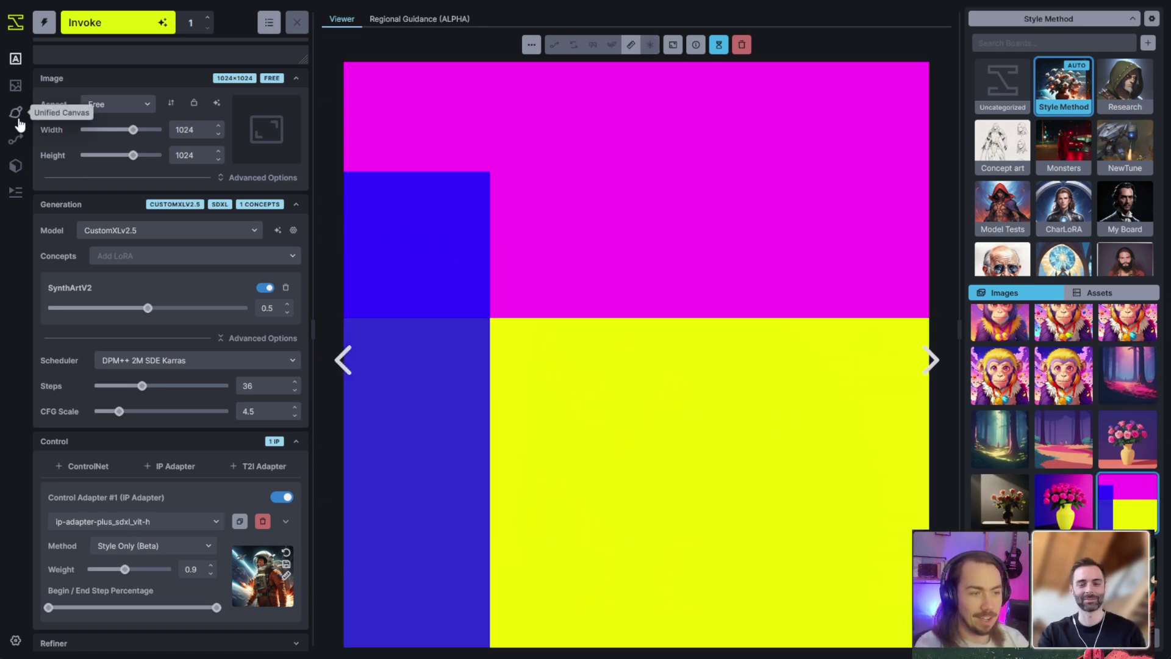
Send the block image to Unified Canvas and fill its yellow region with soft green
click(531, 45)
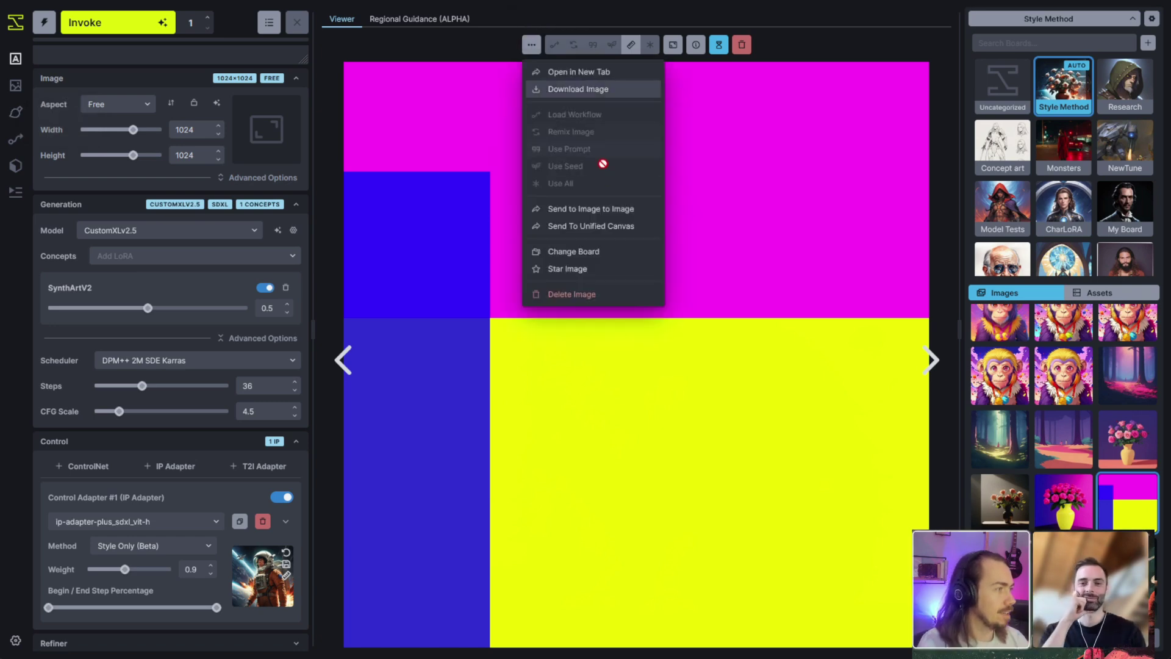
click(603, 233)
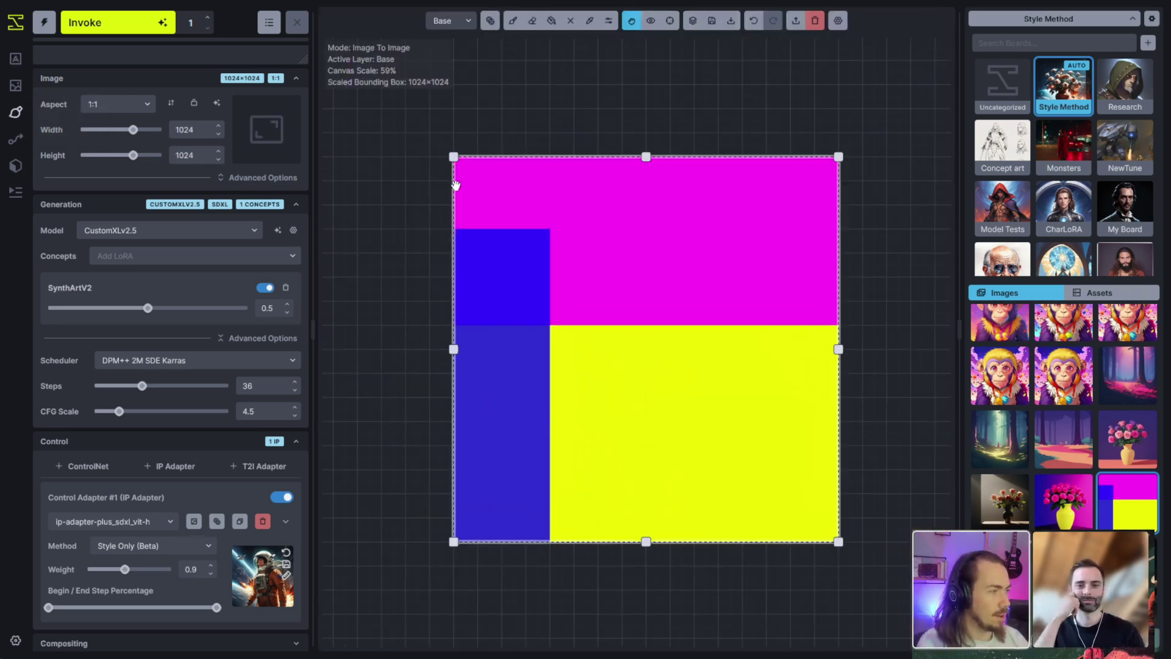
drag(450, 151, 533, 287)
mouse_move(609, 21)
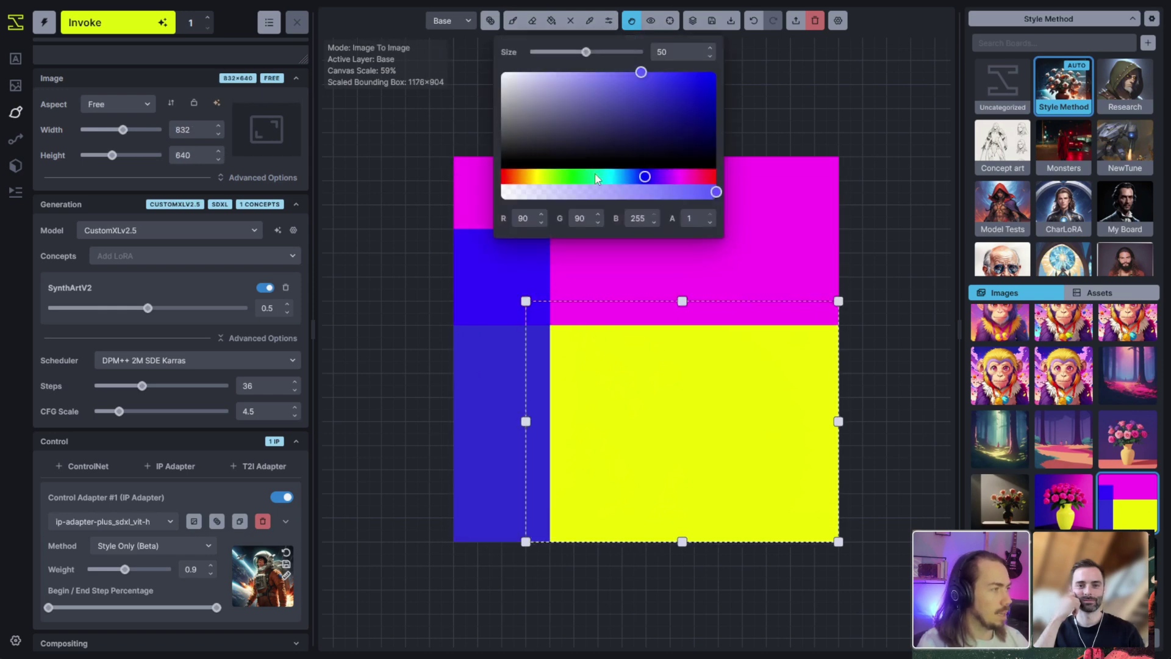
drag(630, 139, 628, 104)
drag(630, 177, 577, 176)
click(665, 114)
click(599, 92)
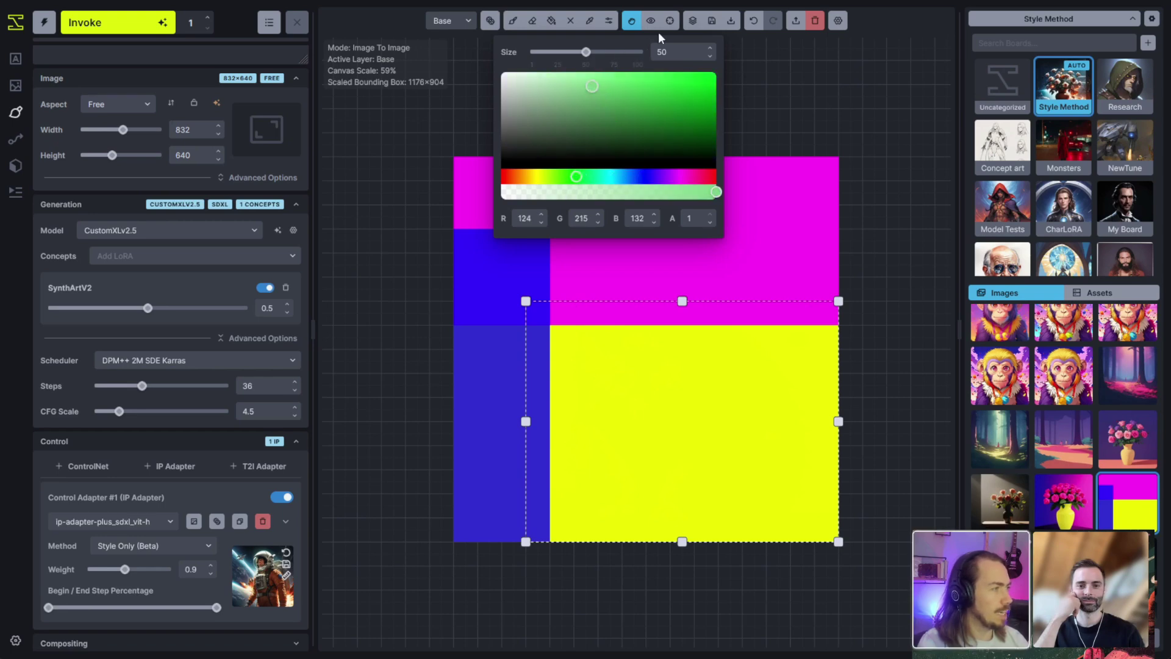
key(shift+f)
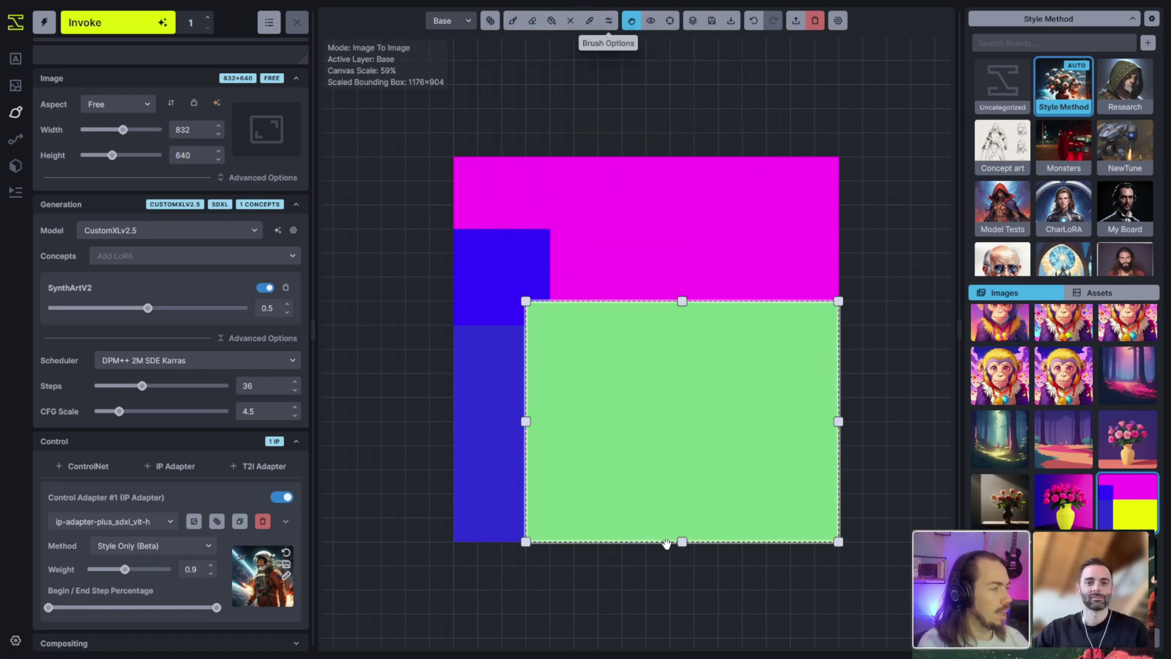
Fill the top band with saturated orange and restore the bounding box to 1024×1024
drag(737, 544, 666, 399)
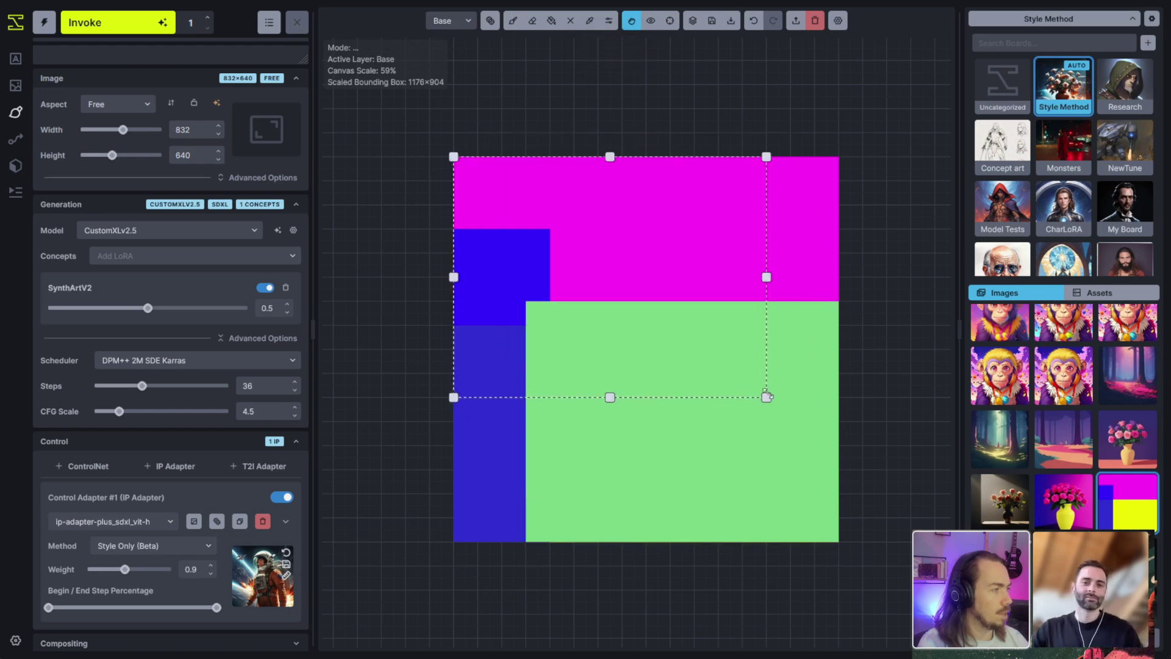
mouse_move(766, 397)
mouse_down()
mouse_move(838, 301)
mouse_move(838, 325)
mouse_up()
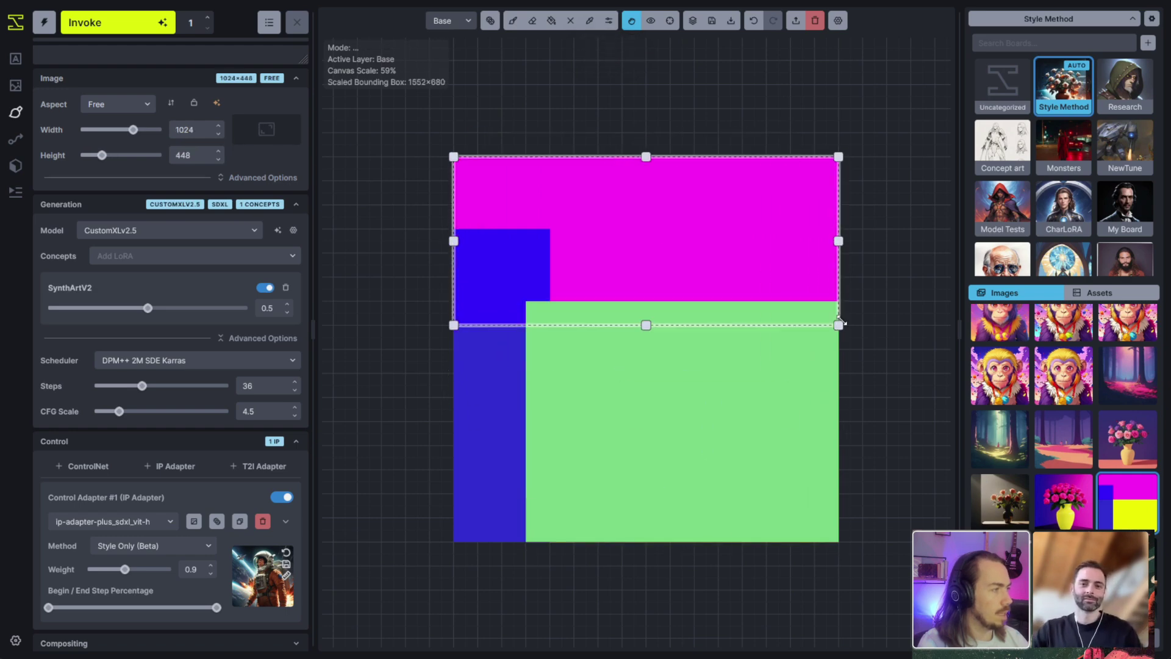
click(609, 20)
click(521, 177)
click(714, 74)
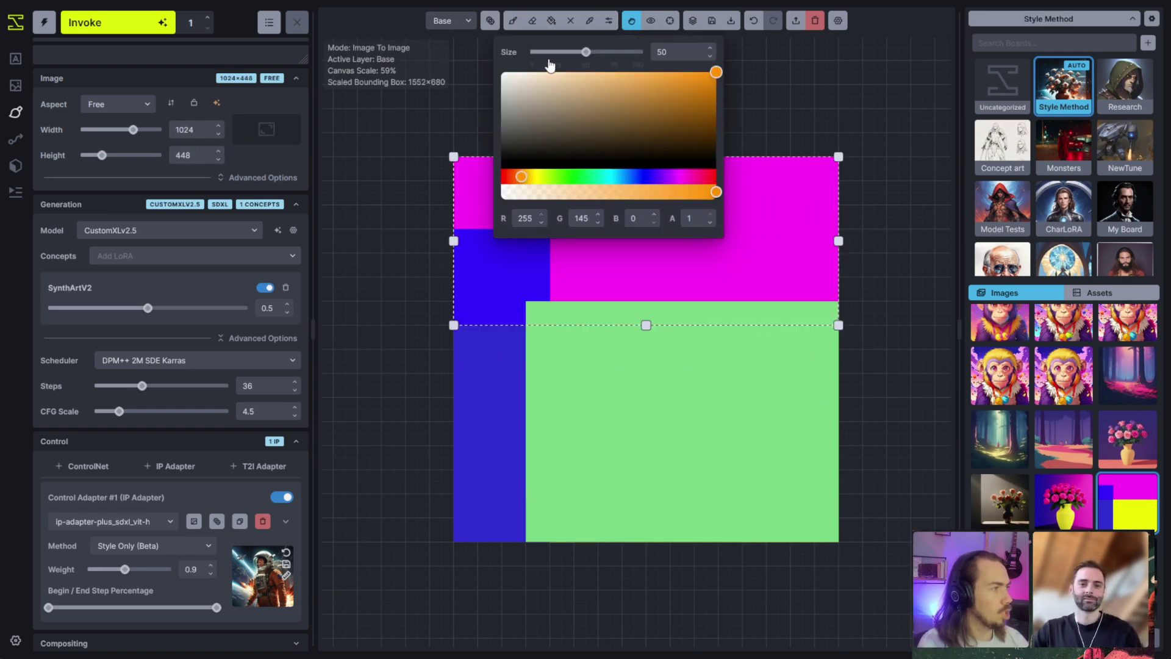
click(556, 21)
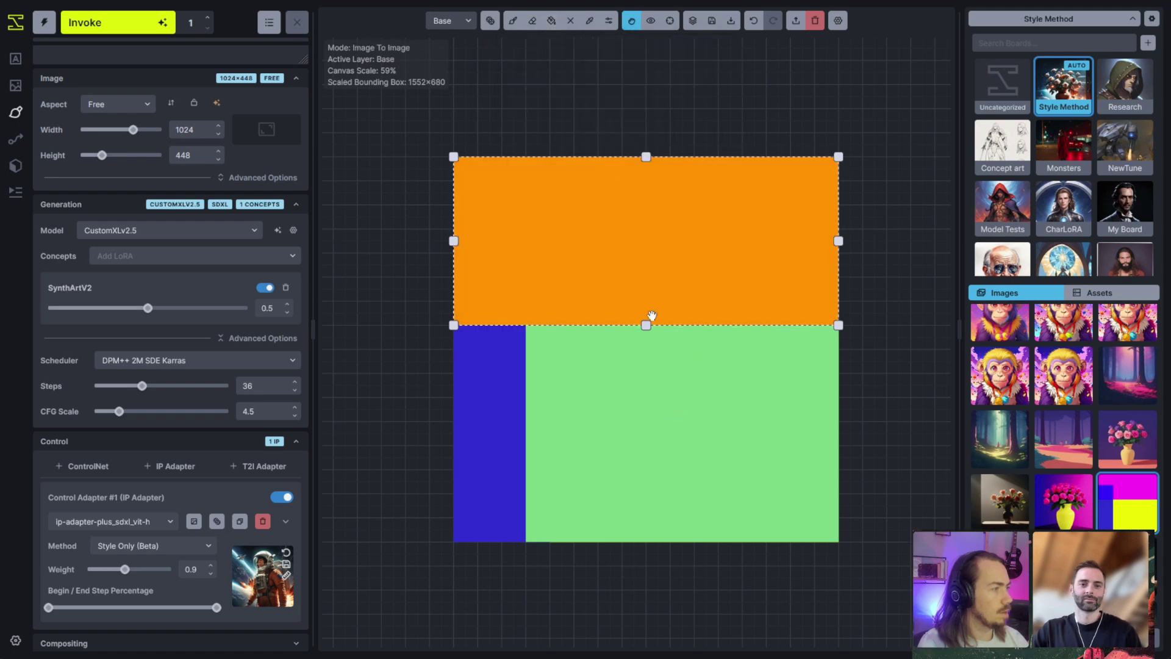
drag(646, 324, 645, 542)
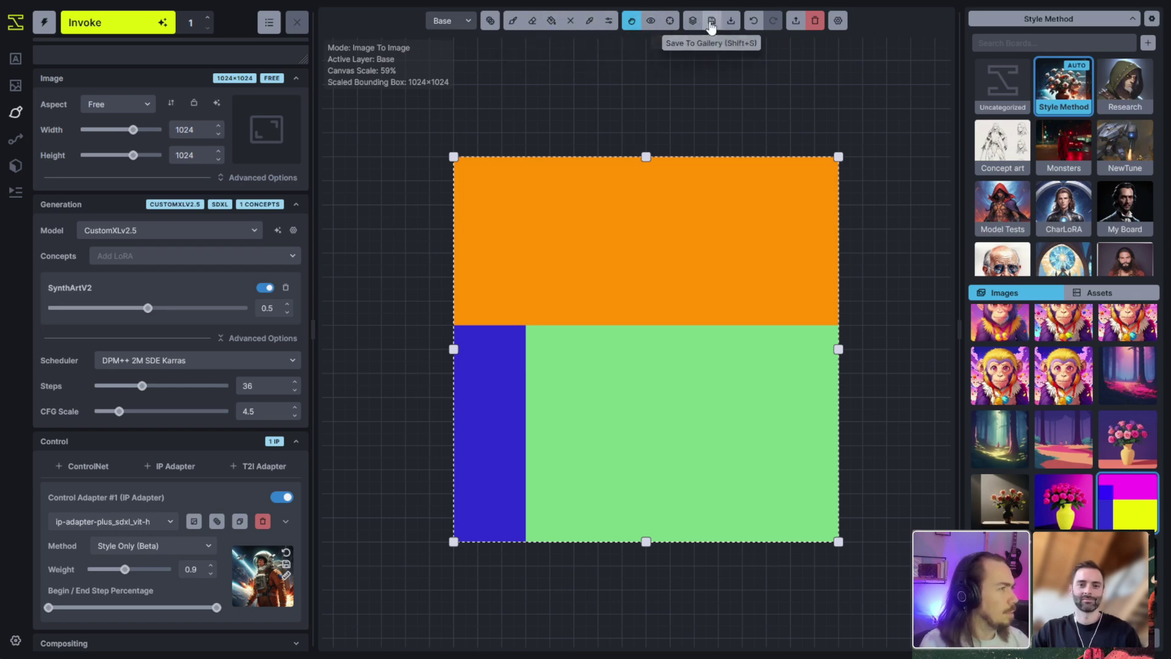
scroll(1036, 379, up, 2)
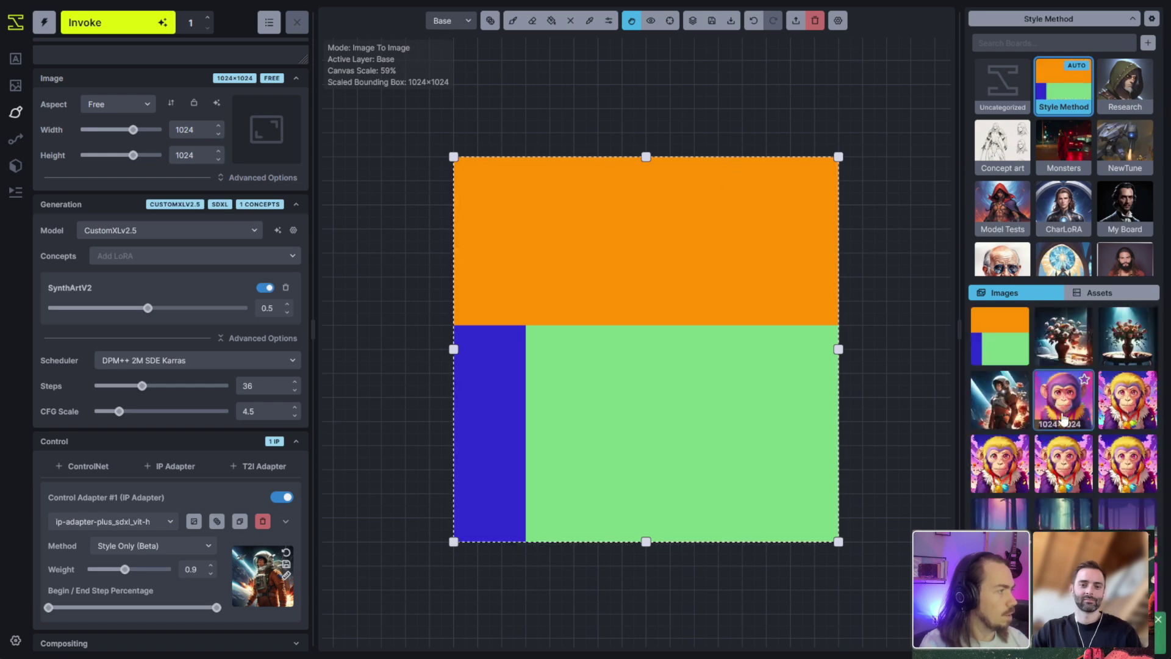
click(16, 58)
drag(1016, 340, 250, 573)
click(135, 522)
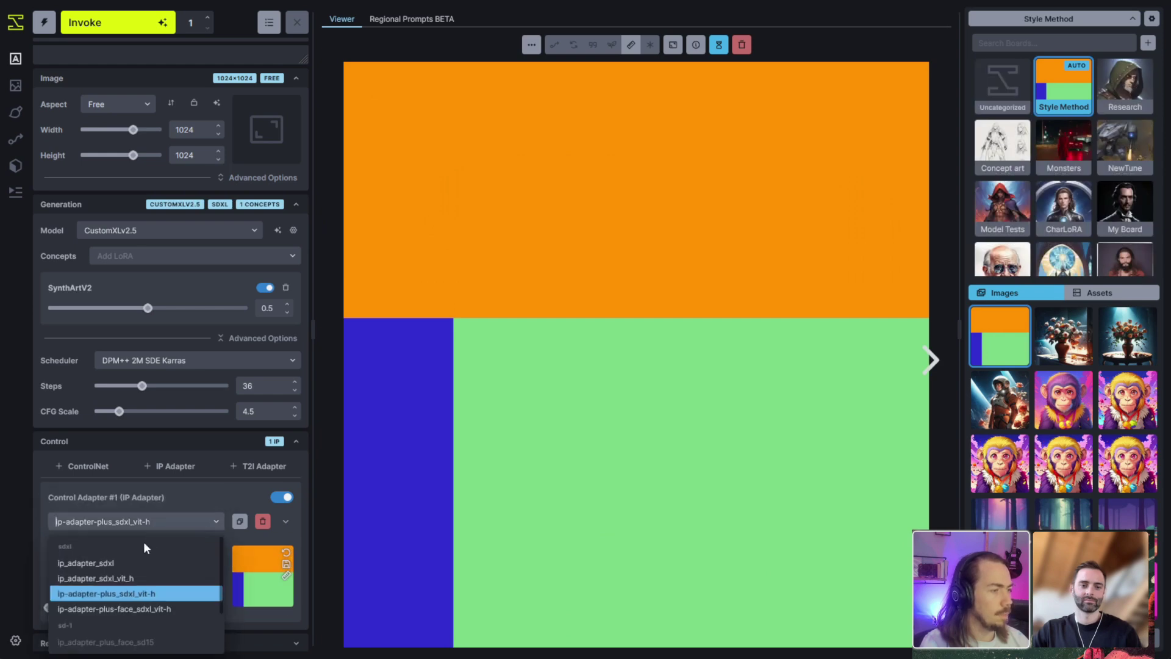
click(126, 593)
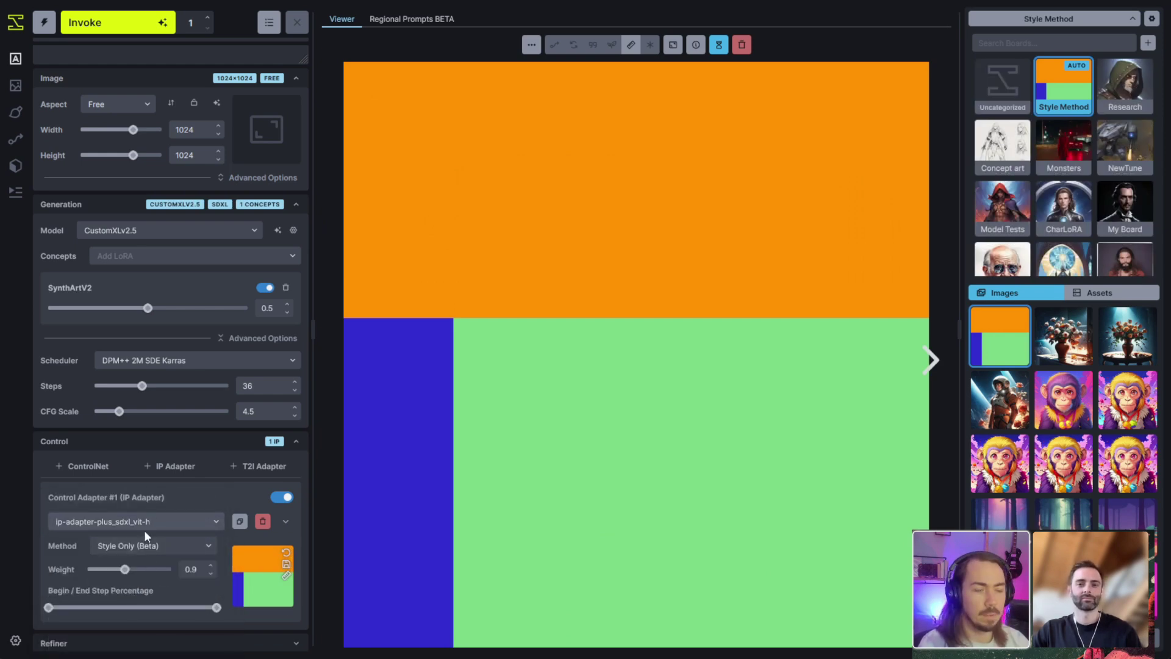
scroll(217, 244, up, 2)
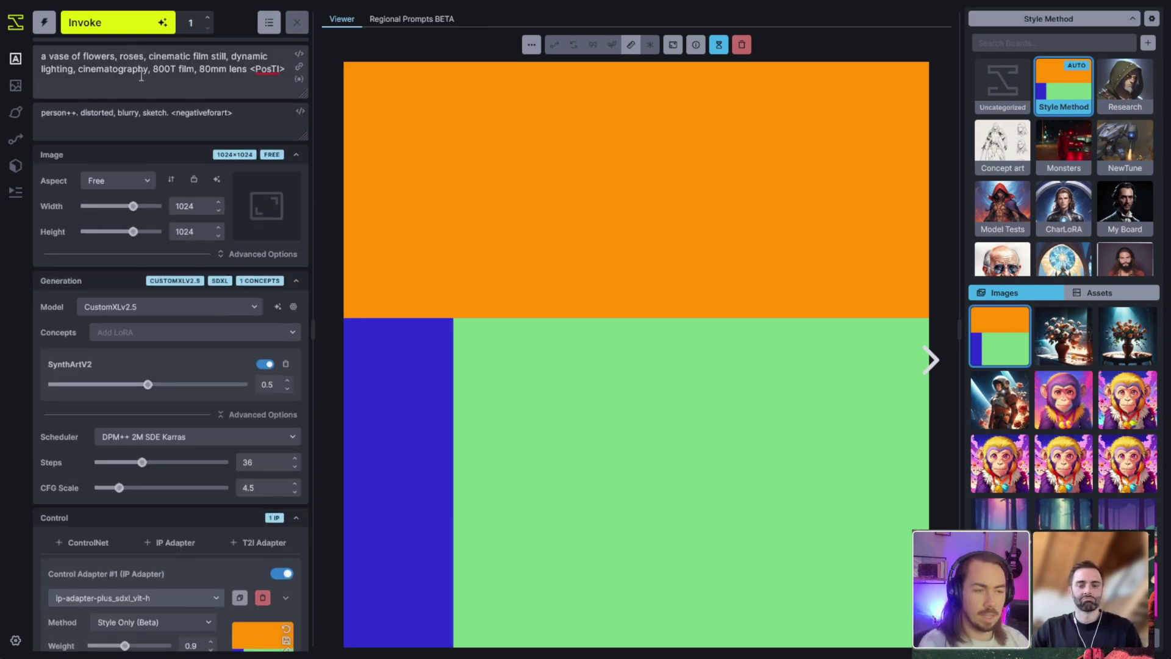
scroll(163, 163, down, 2)
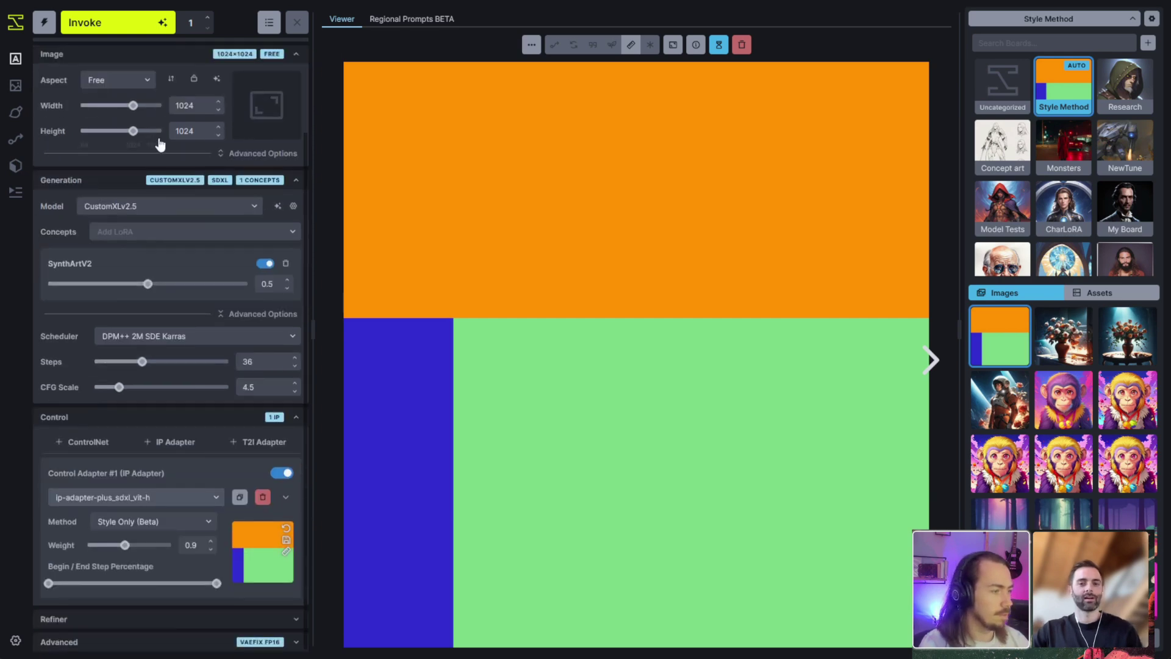
scroll(163, 163, up, 2)
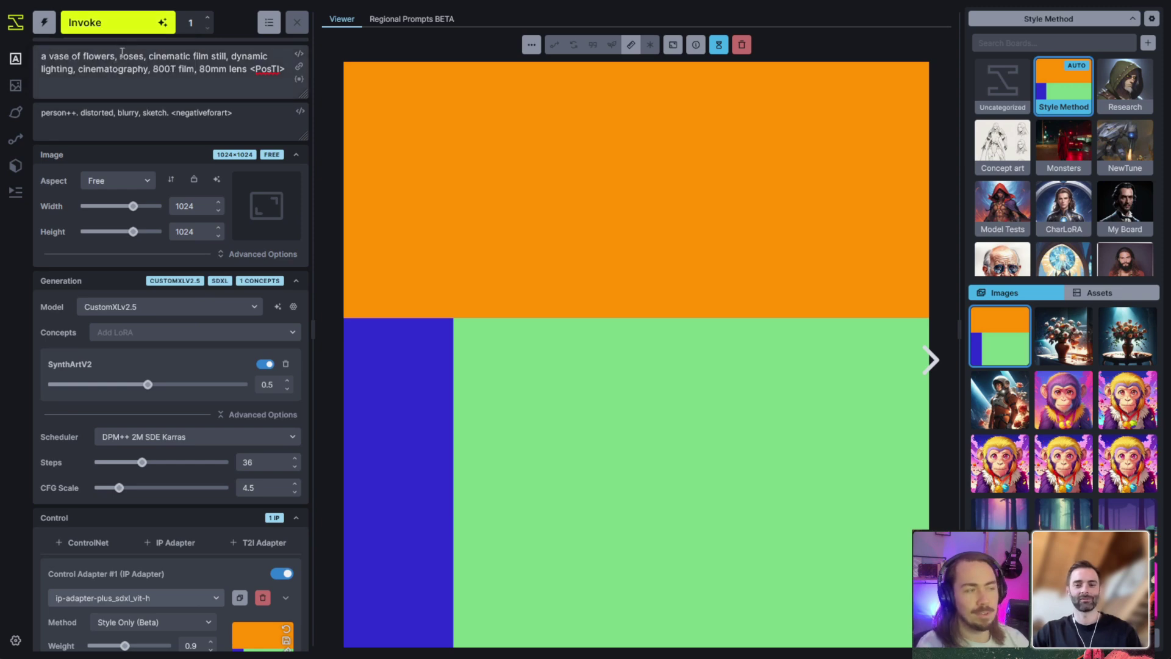
Replace 'a vase of flowers' with 'a cactus in the desert' in the positive prompt and queue a generation
drag(115, 60, 40, 57)
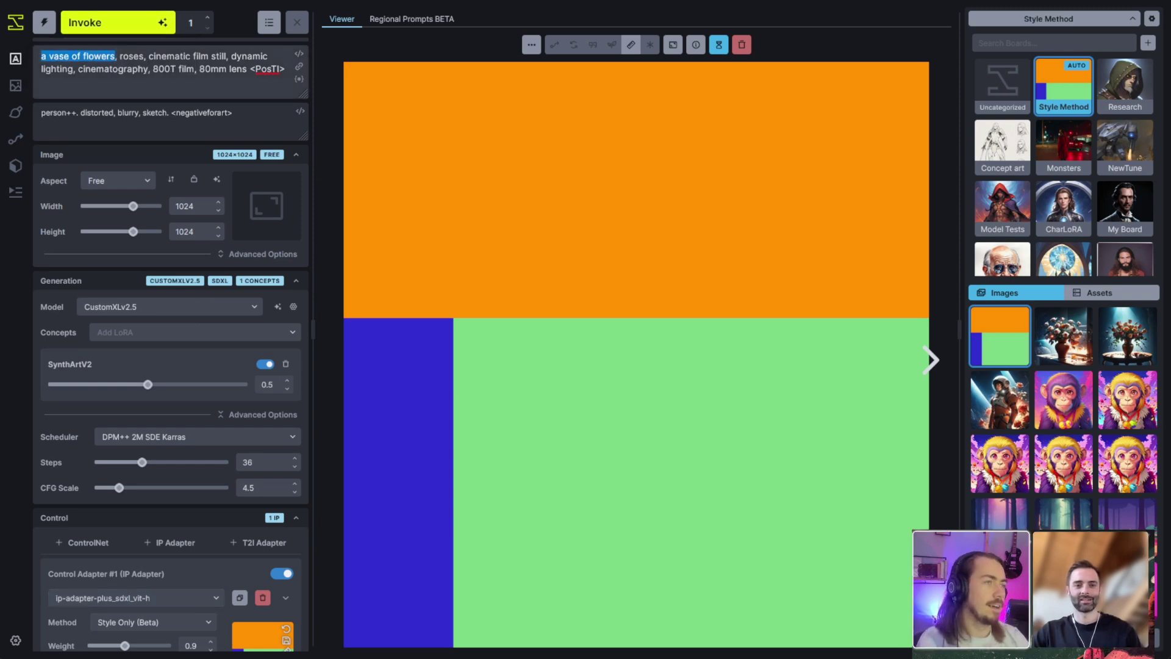
text(a cactus)
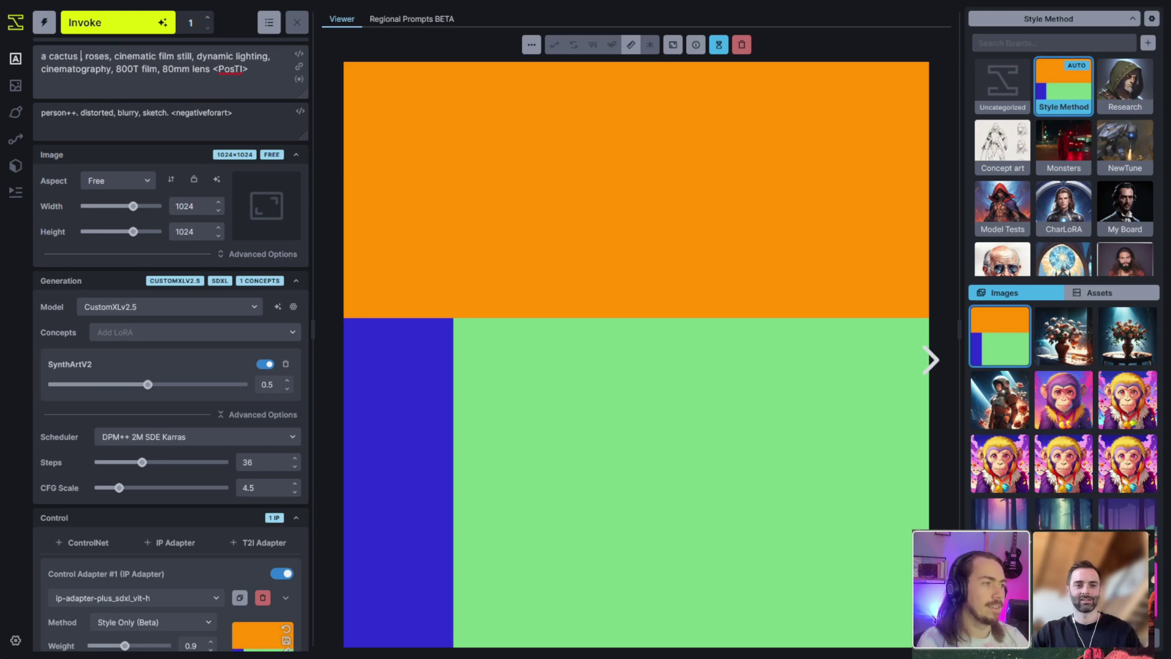
text( in the desert,)
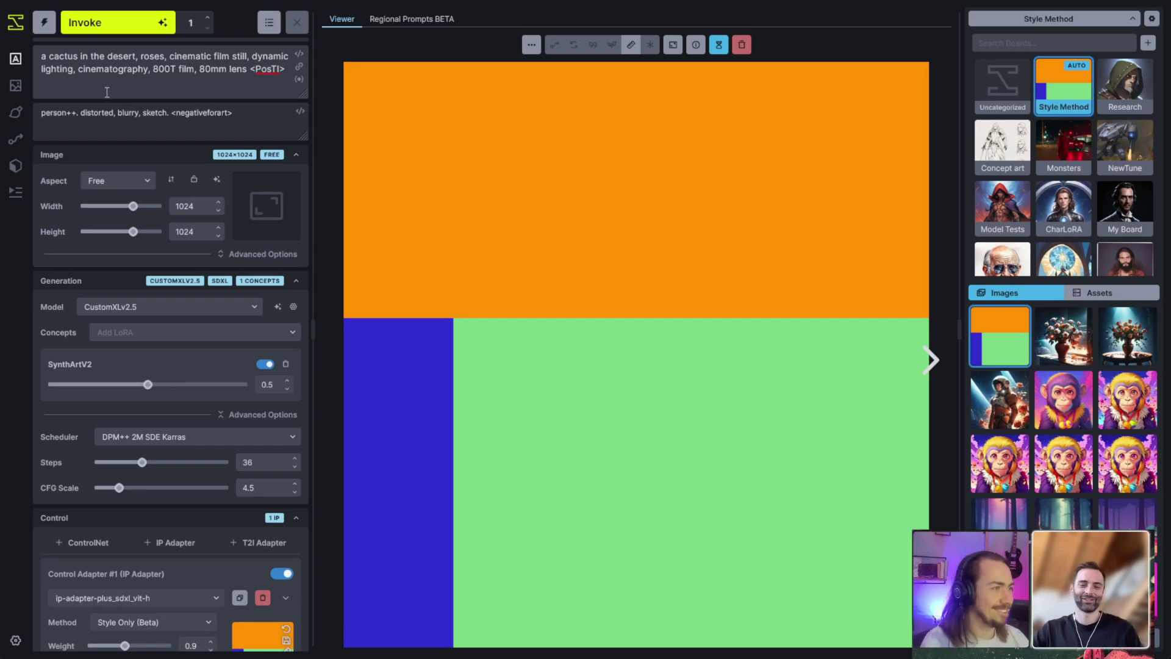
scroll(177, 366, down, 2)
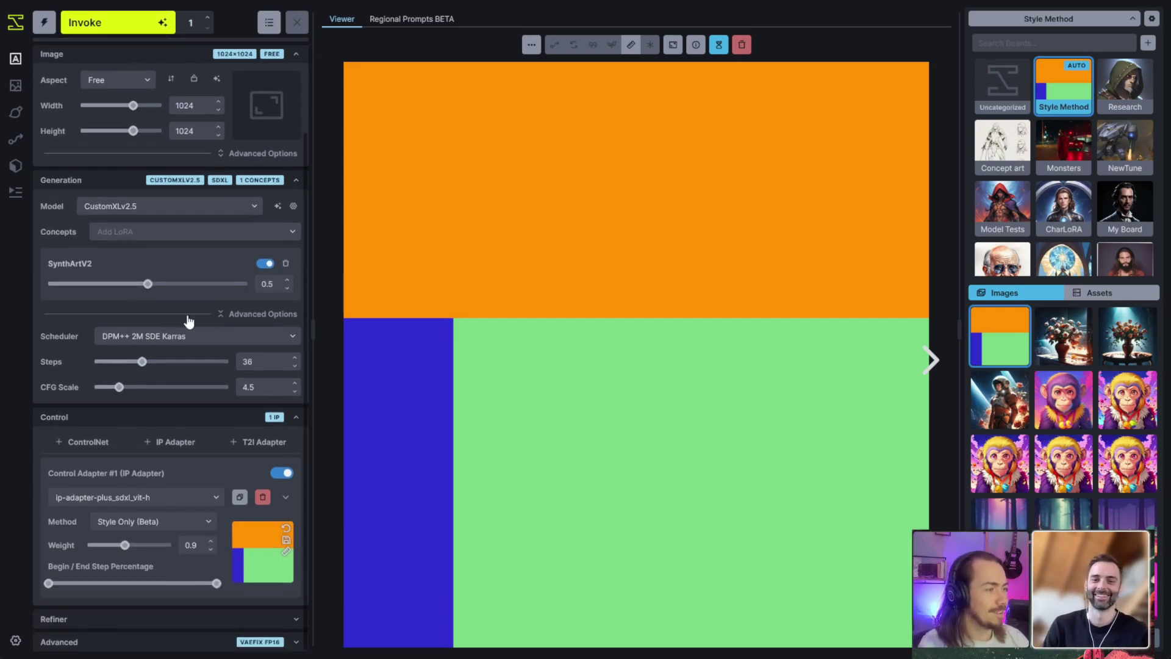
scroll(196, 567, up, 2)
scroll(193, 565, down, 2)
scroll(148, 568, up, 2)
key(ctrl+Return)
scroll(183, 317, down, 2)
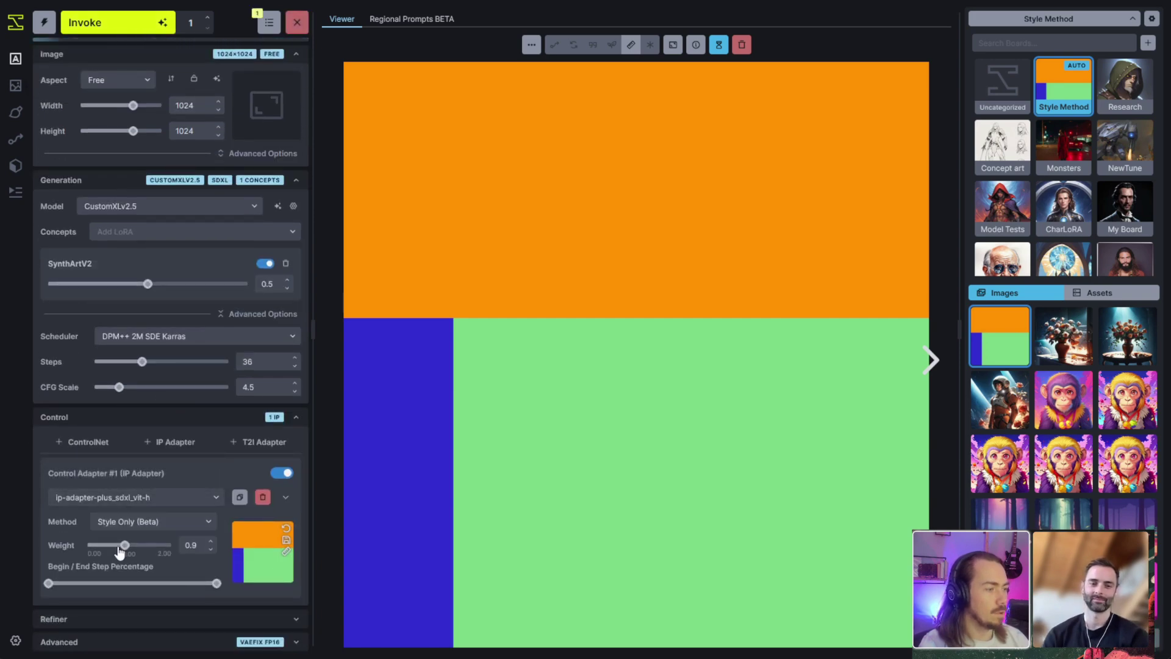
Queue a cactus at IP Adapter weight 0.5, then switch to ip_adapter_sdxl_vit_h and queue again
drag(125, 546, 113, 548)
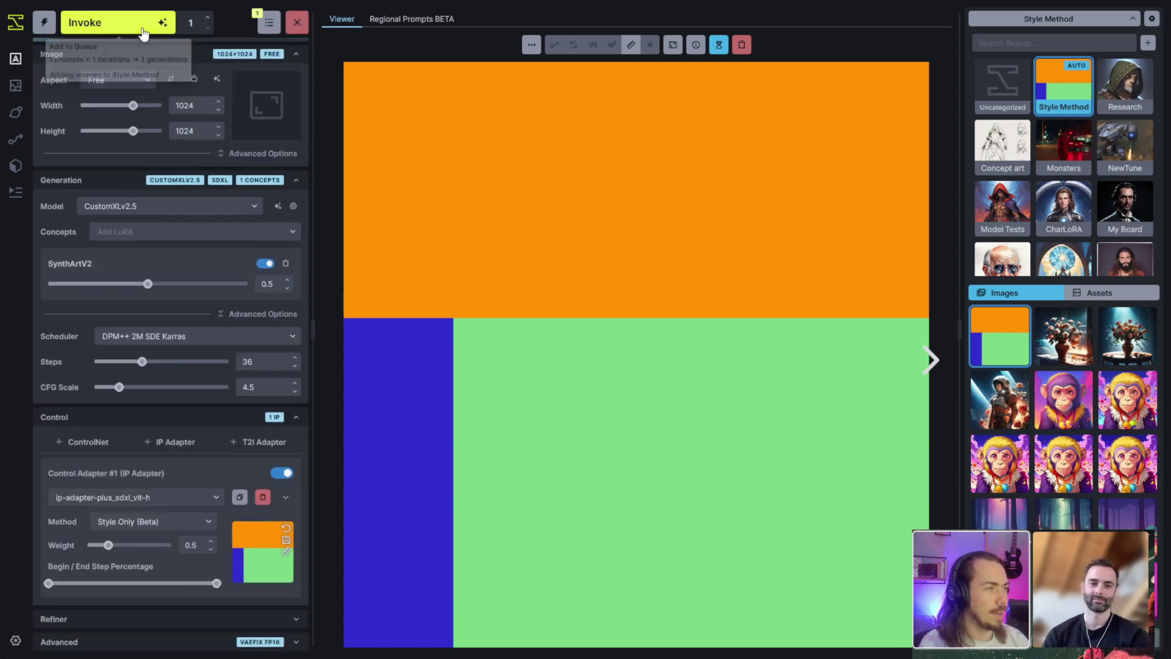
click(85, 22)
click(147, 499)
click(99, 558)
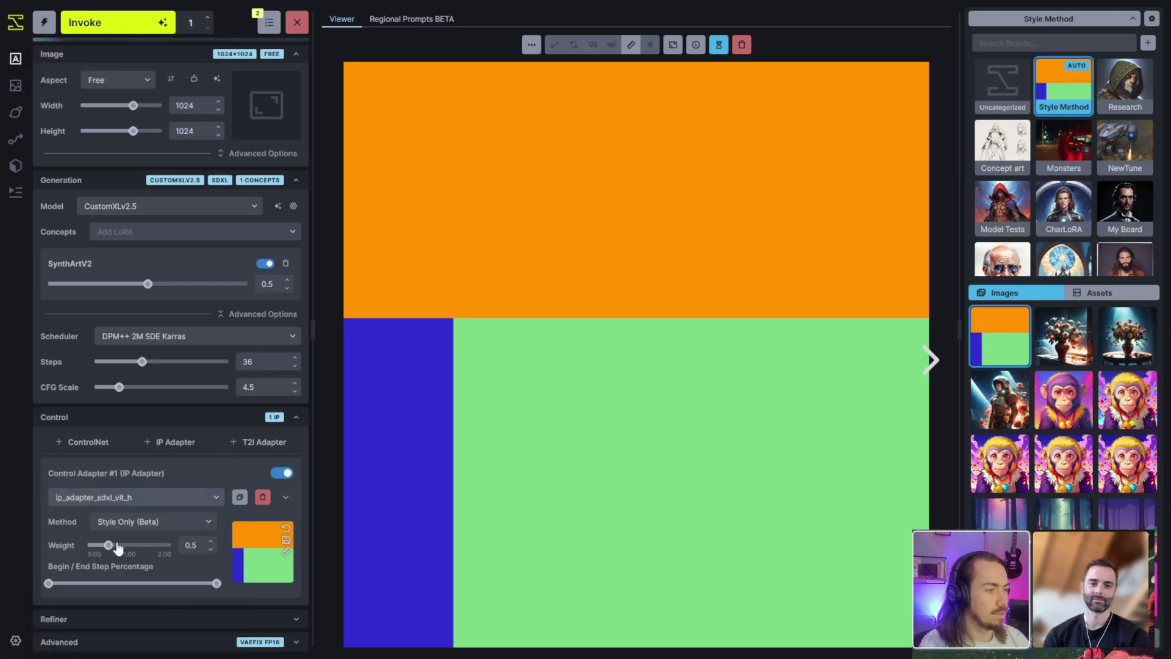
click(123, 31)
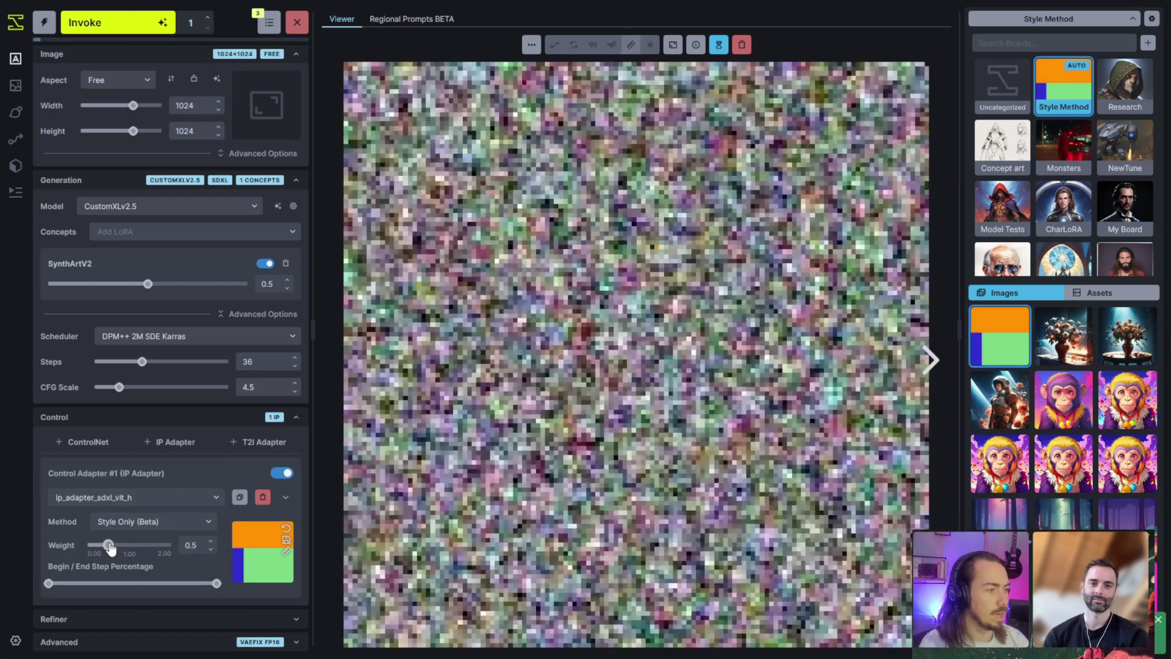
Raise the IP Adapter weight back to 0.9 and queue another generation
drag(108, 545, 125, 545)
click(122, 22)
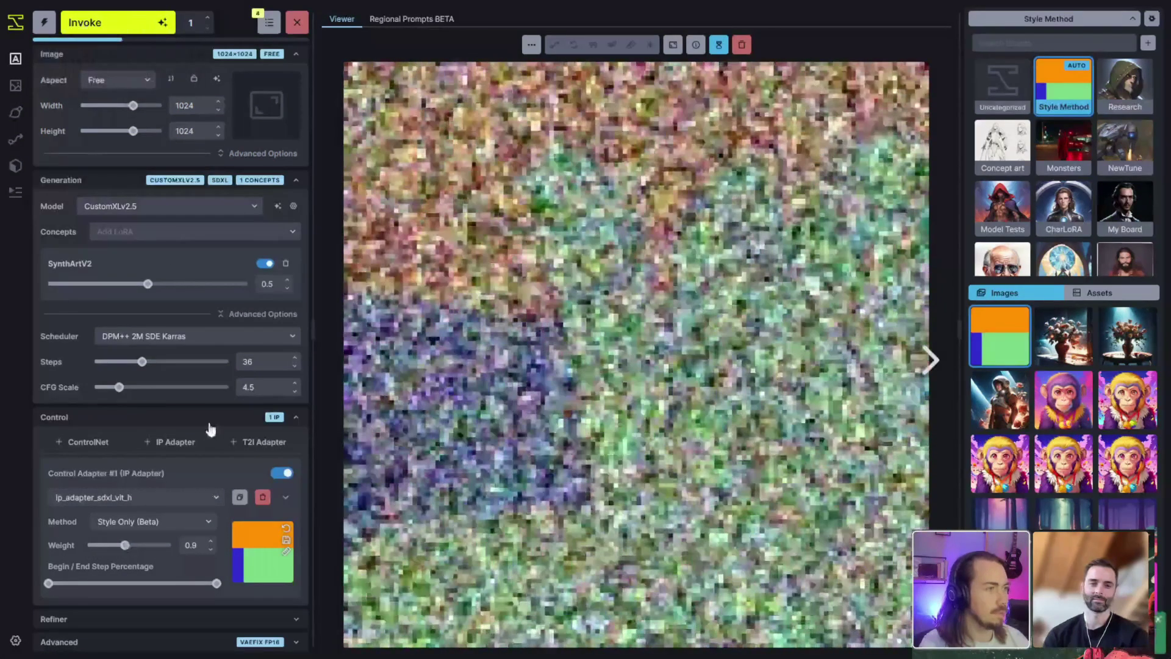
scroll(208, 426, up, 3)
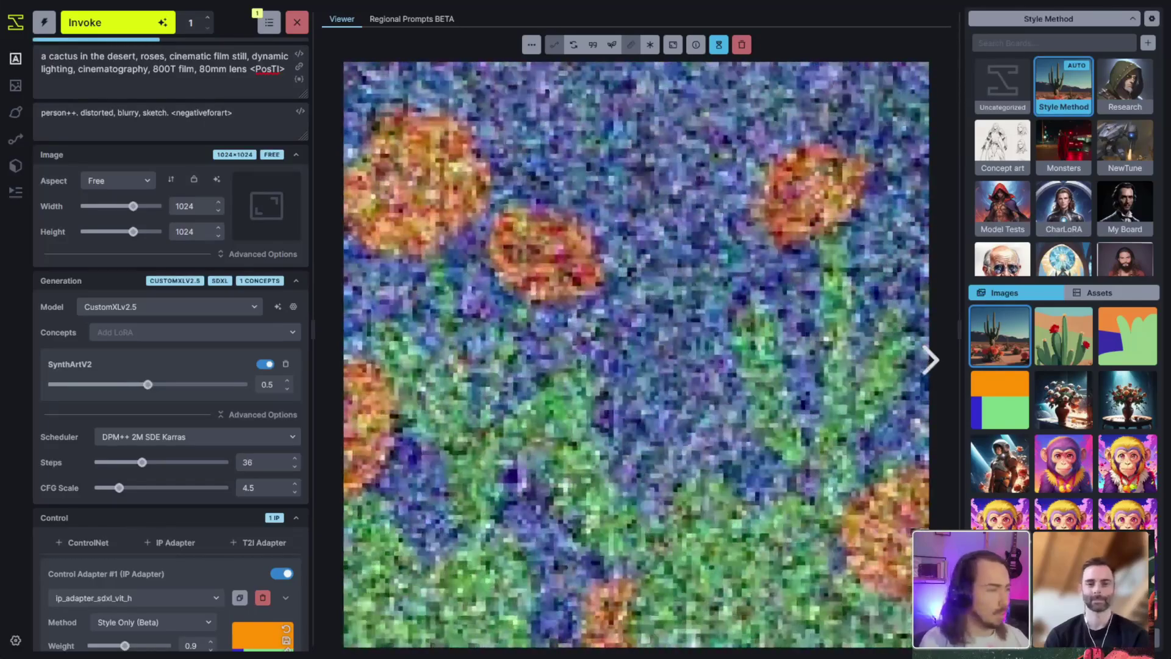
Lower the IP Adapter weight to about 0.55 and queue a cactus generation
scroll(184, 327, down, 2)
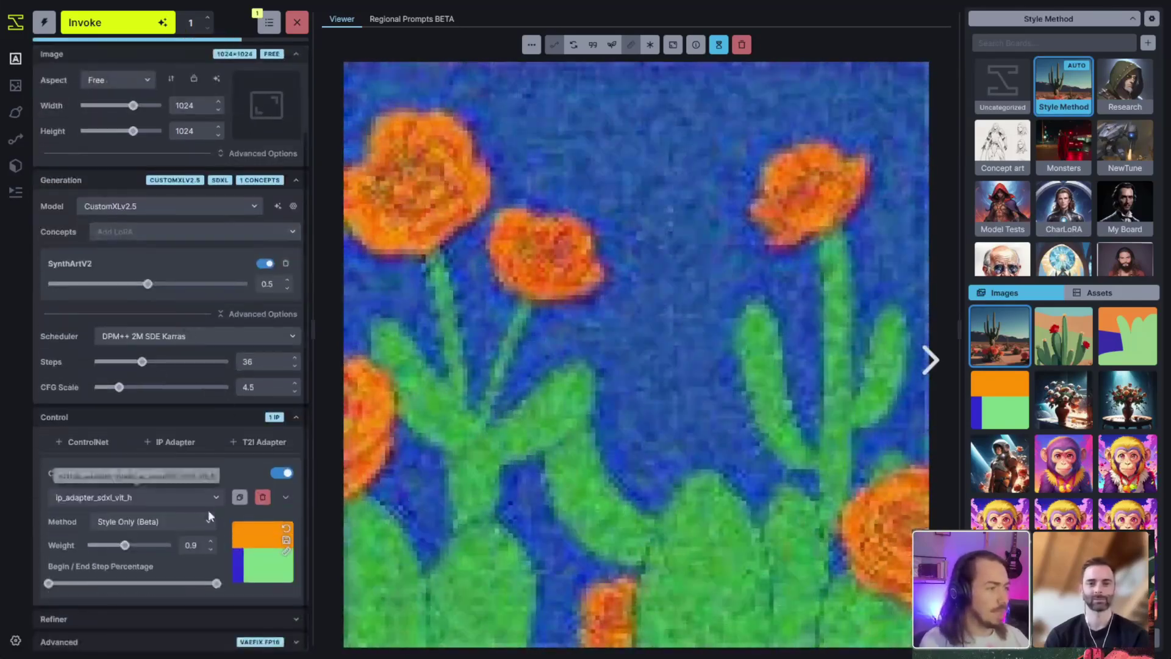
drag(126, 548, 116, 549)
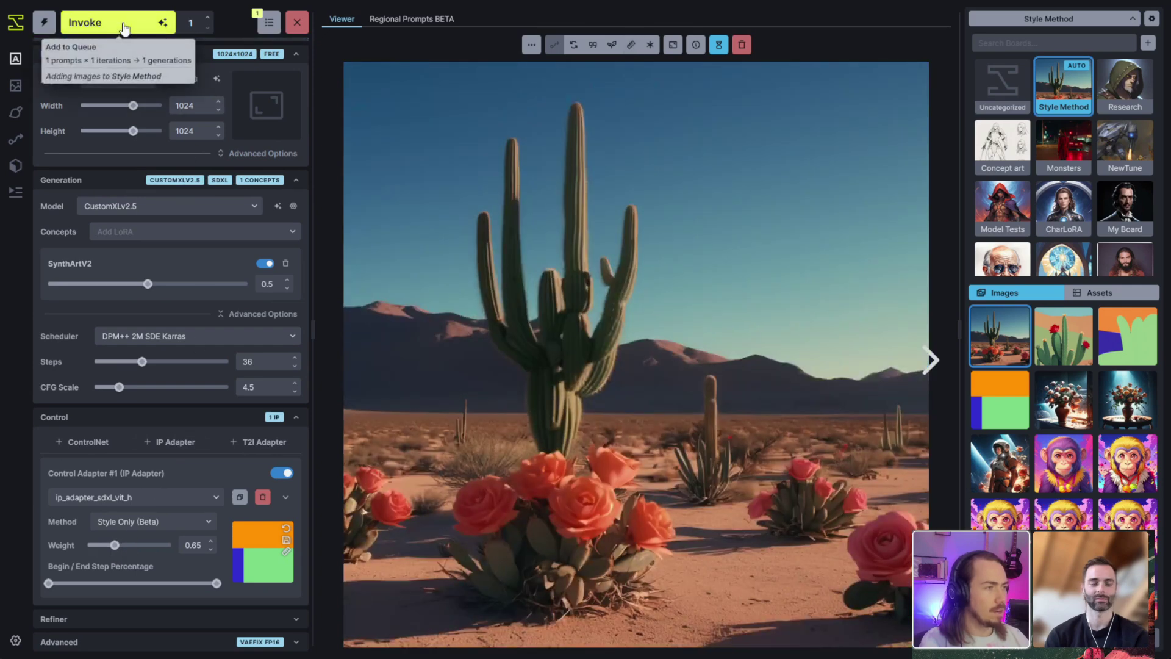
click(125, 22)
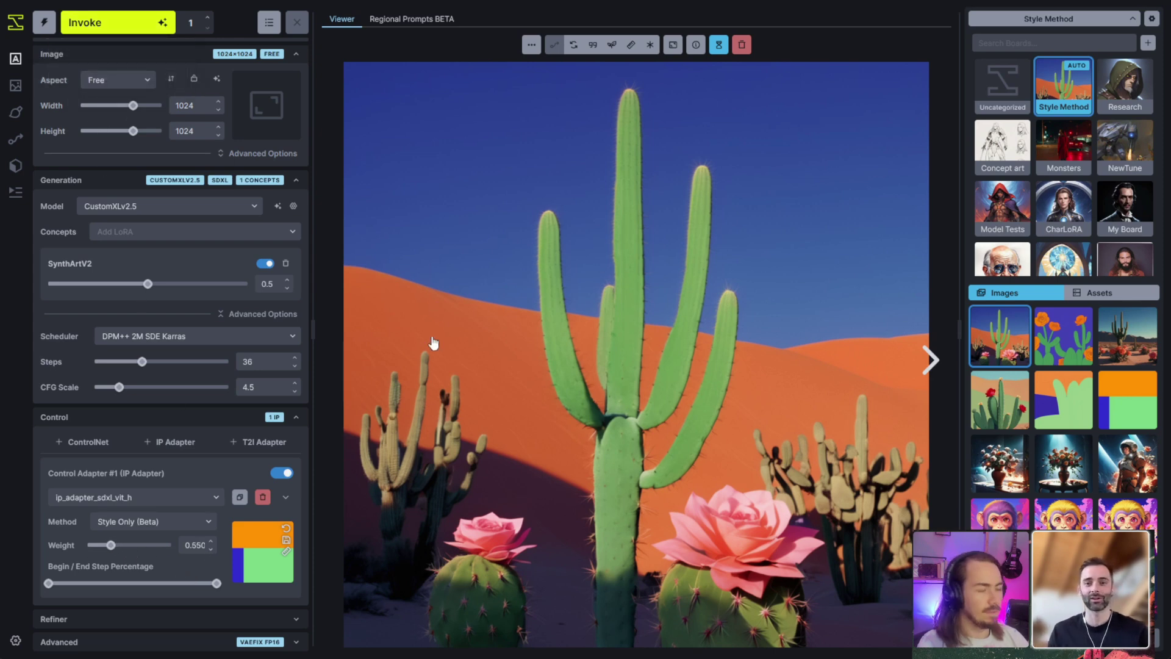
Queue another cactus generation with the same settings using Ctrl+Enter
key(ctrl+Return)
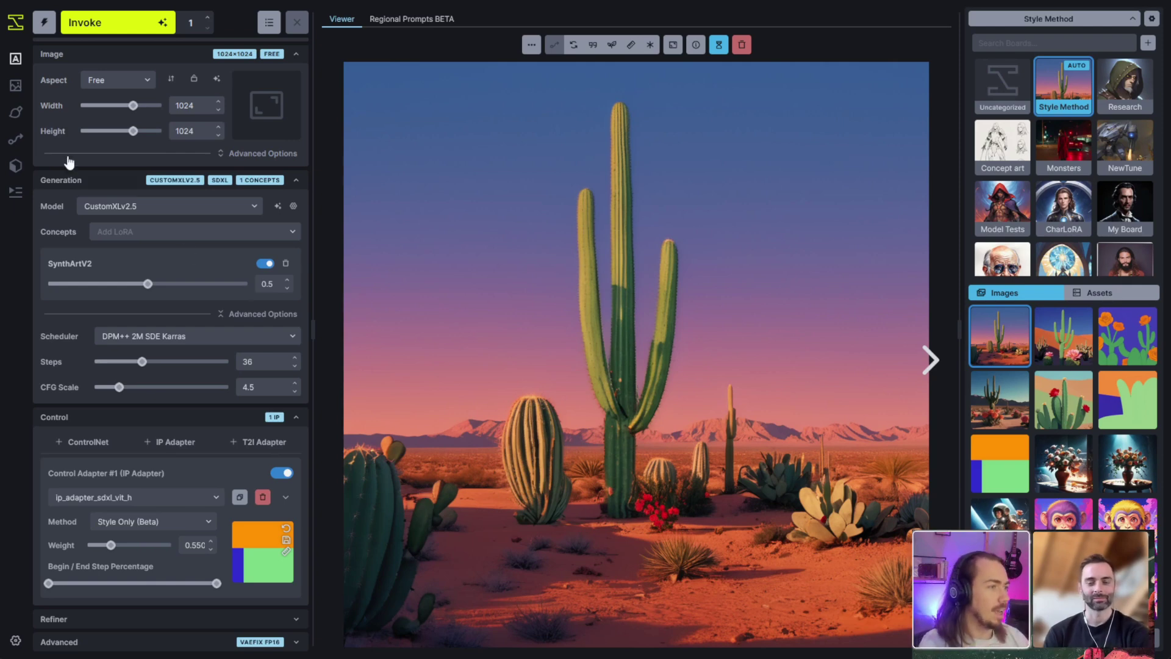
Use the magenta, blue and yellow block image as the IP Adapter style image and queue a cactus generation
scroll(1000, 427, down, 3)
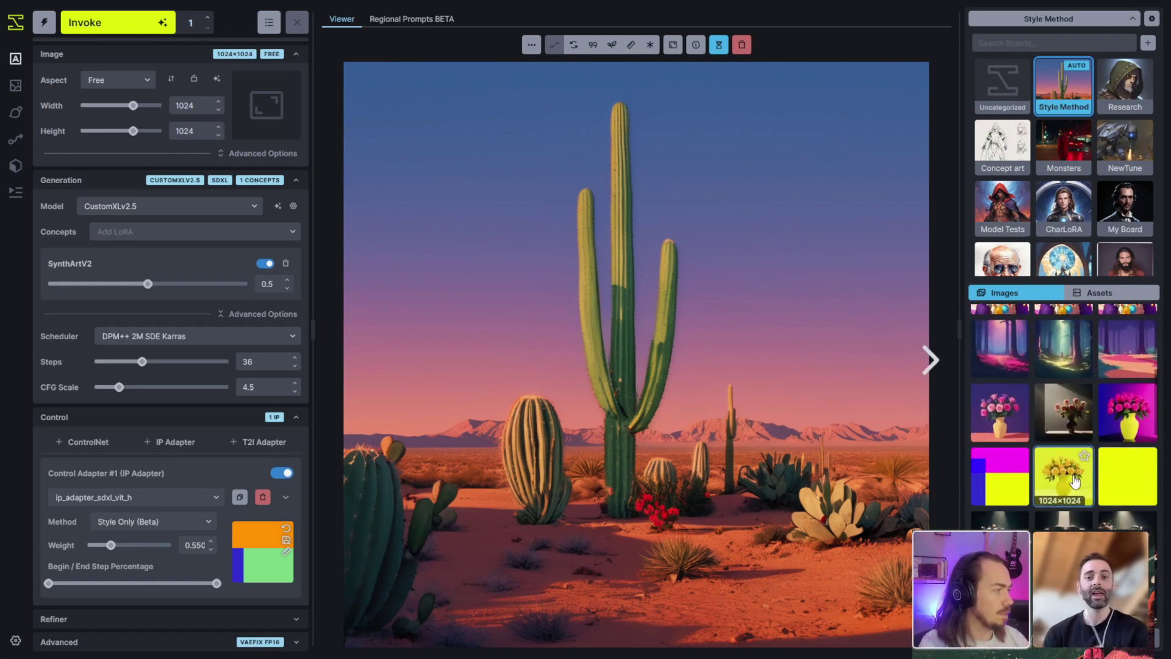
drag(996, 484, 277, 552)
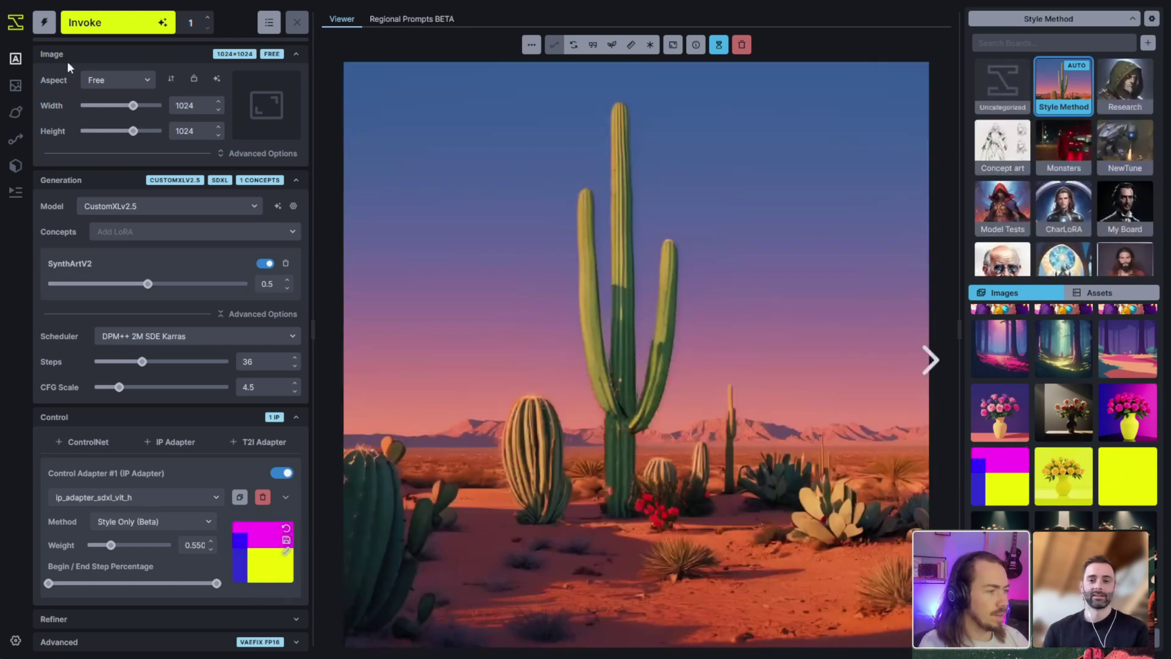
scroll(175, 526, up, 2)
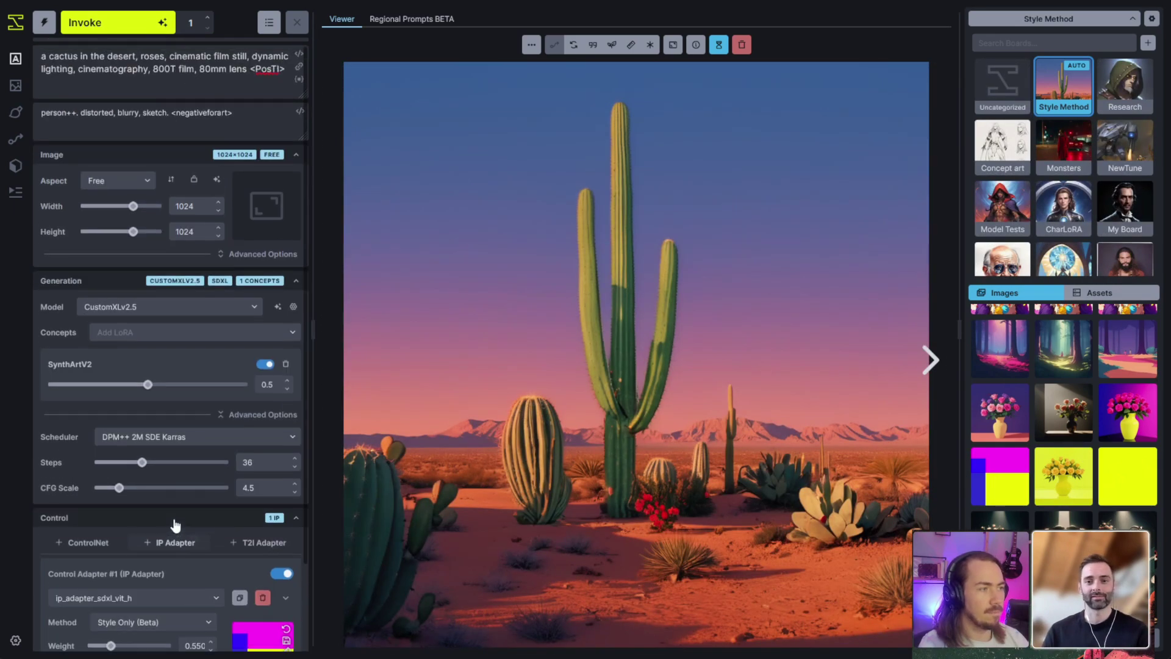
key(ctrl+Return)
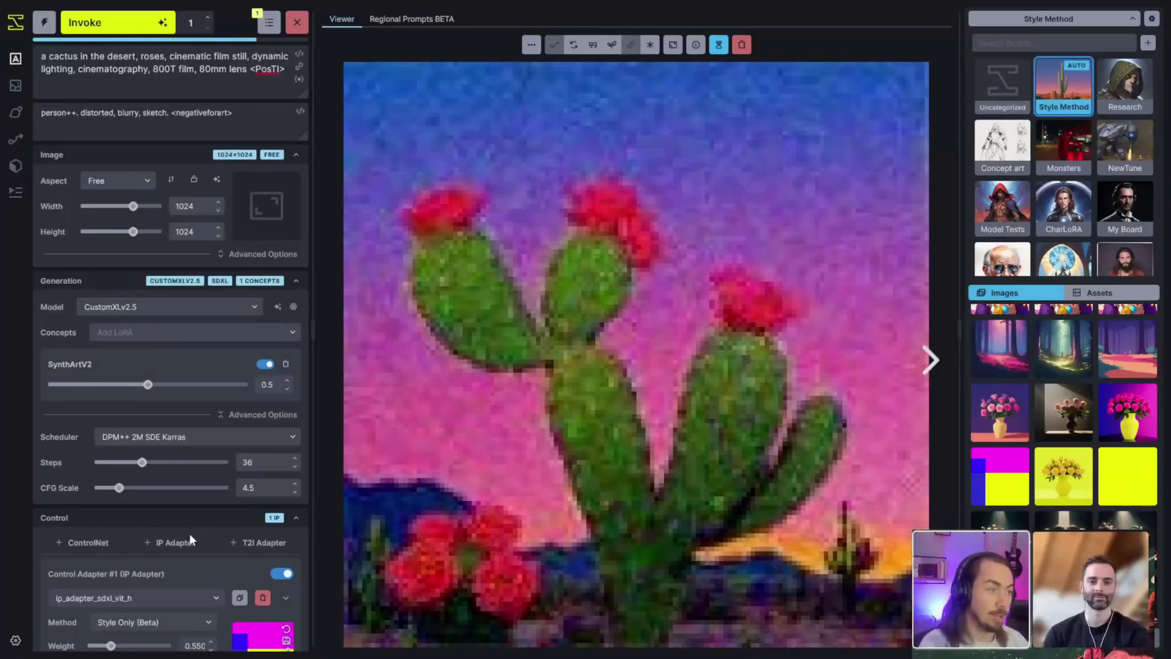
scroll(189, 530, down, 2)
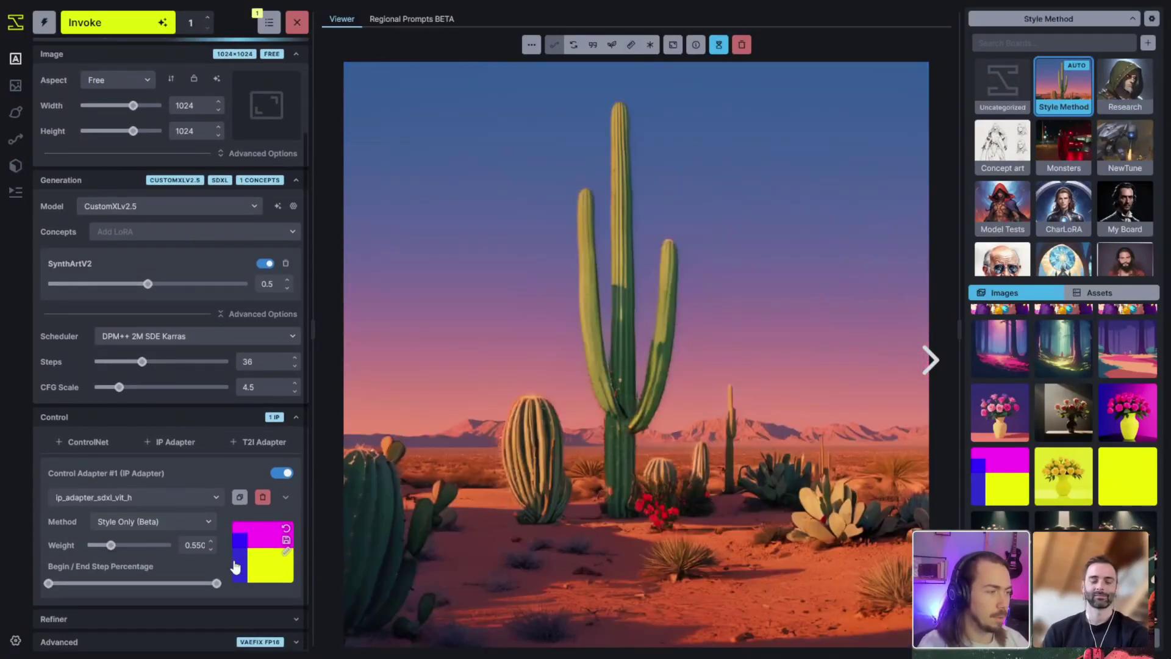